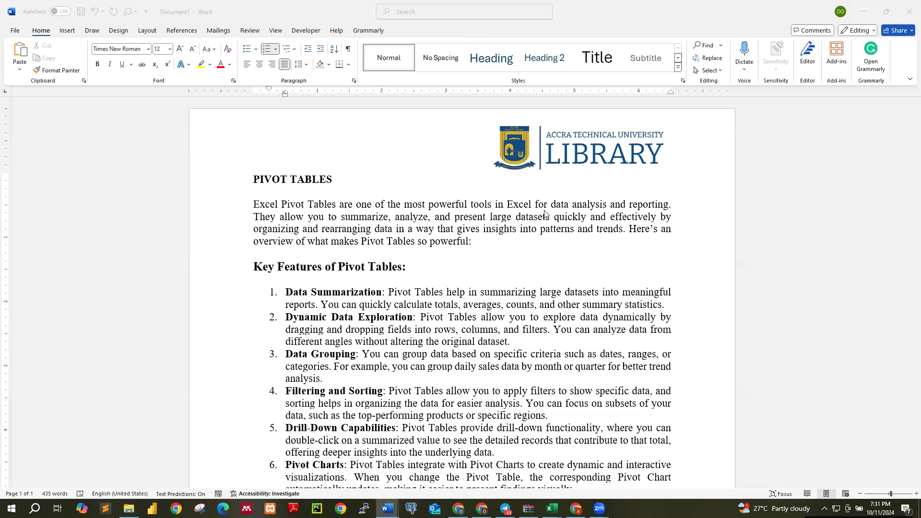
Read the introduction to pivot tables and the first key features, from data summarization to filtering and sorting.
{"action": "scroll", "coordinate": [541, 216], "scroll_direction": "down", "scroll_amount": 3}
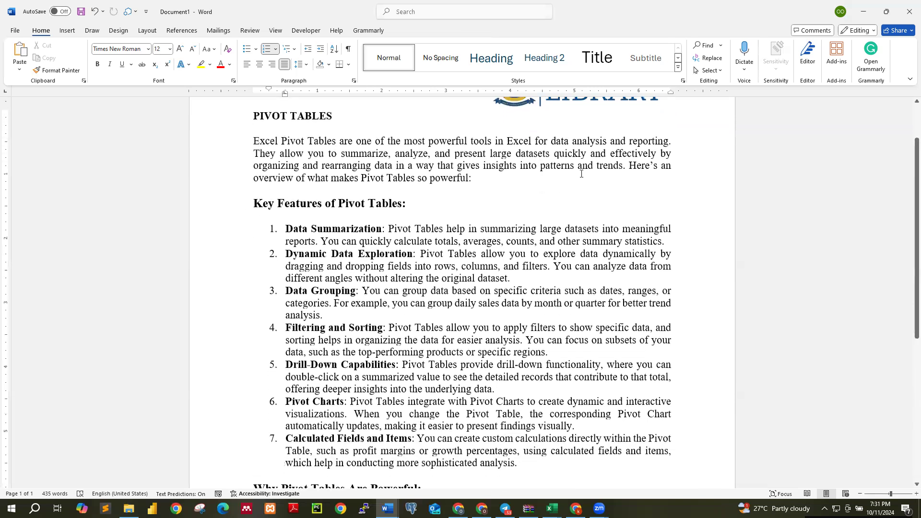
{"action": "left_click_drag", "start_coordinate": [551, 140], "coordinate": [670, 142]}
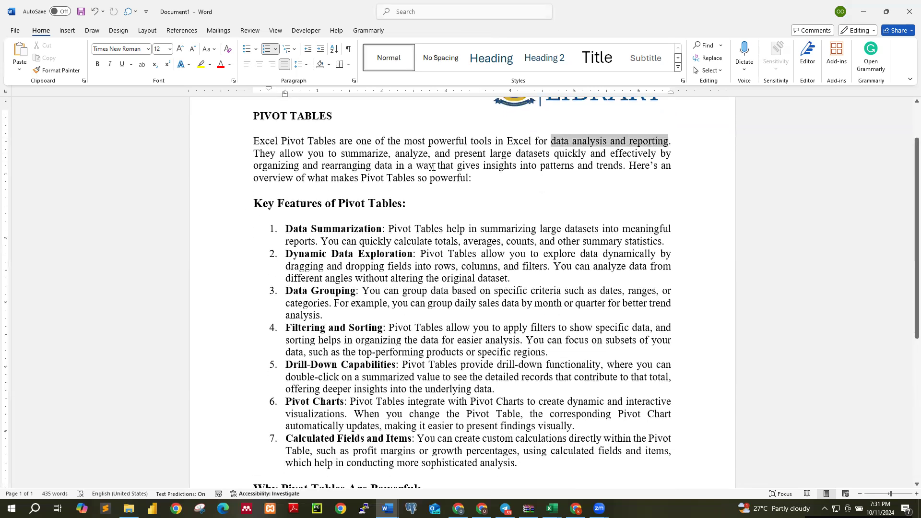
{"action": "left_click", "coordinate": [250, 204]}
{"action": "scroll", "coordinate": [389, 214], "scroll_direction": "down", "scroll_amount": 1}
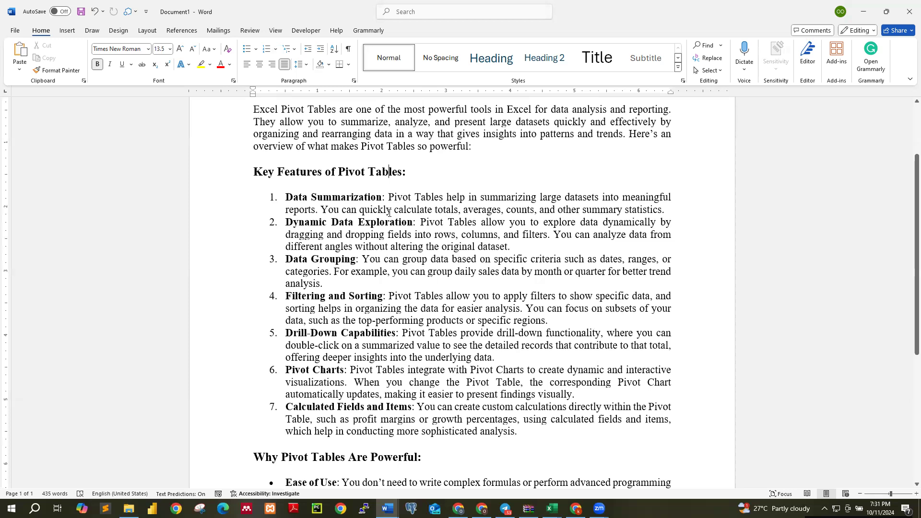
{"action": "scroll", "coordinate": [389, 213], "scroll_direction": "up", "scroll_amount": 2}
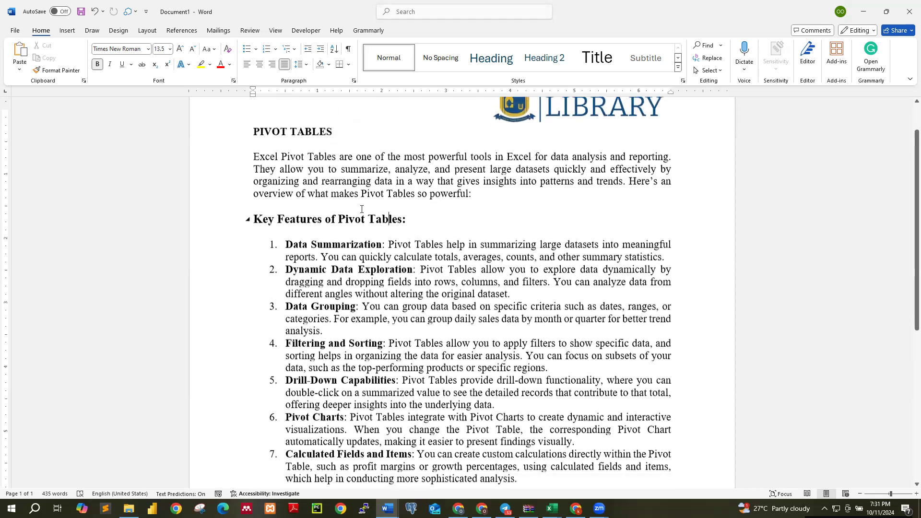
{"action": "scroll", "coordinate": [362, 209], "scroll_direction": "down", "scroll_amount": 1}
{"action": "scroll", "coordinate": [362, 175], "scroll_direction": "down", "scroll_amount": 2}
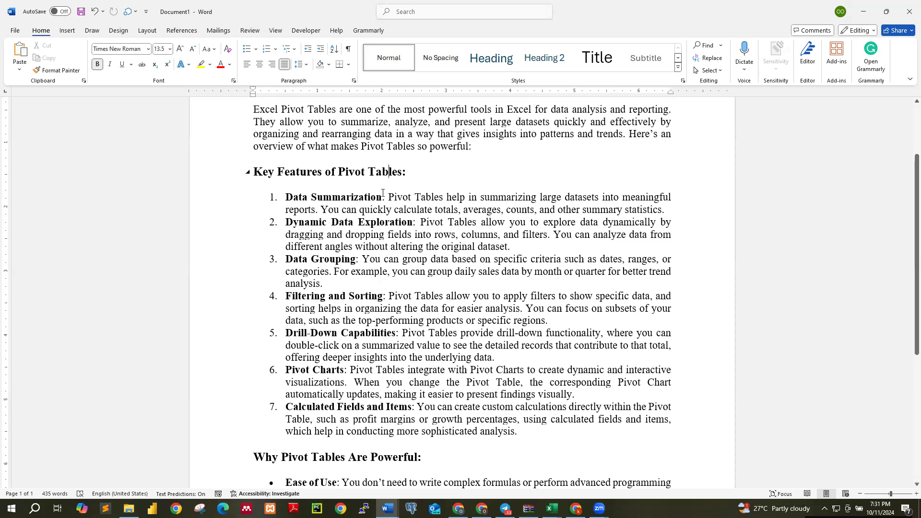
{"action": "left_click_drag", "start_coordinate": [383, 197], "coordinate": [285, 198]}
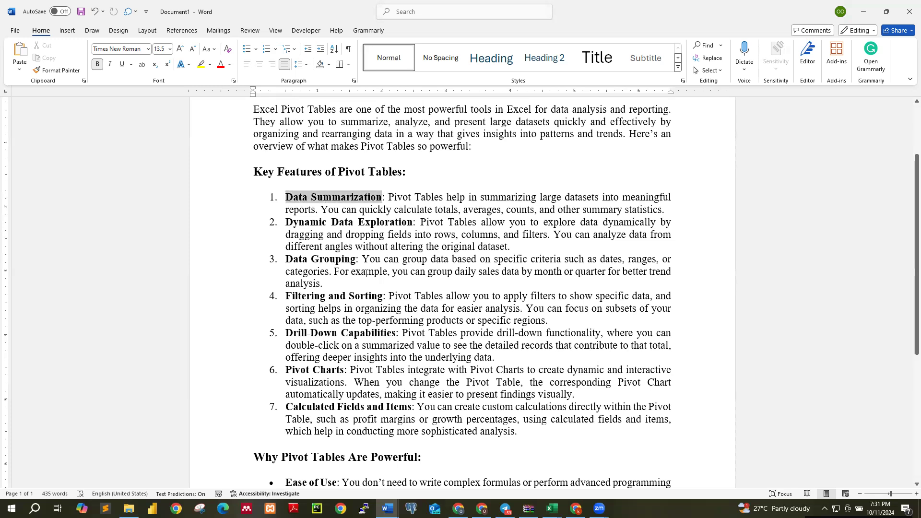
{"action": "left_click", "coordinate": [389, 296]}
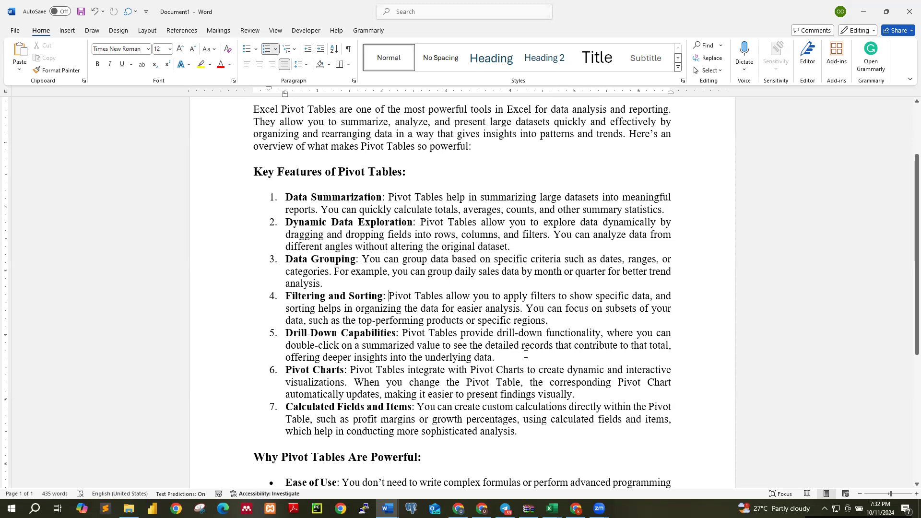
Read the remaining key features and the section on why pivot tables are powerful.
{"action": "scroll", "coordinate": [526, 355], "scroll_direction": "down", "scroll_amount": 2}
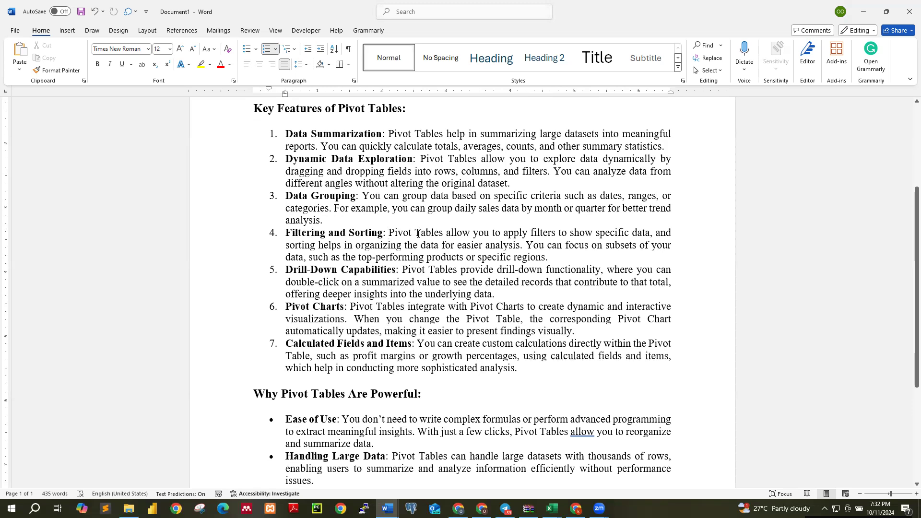
{"action": "scroll", "coordinate": [418, 234], "scroll_direction": "down", "scroll_amount": 1}
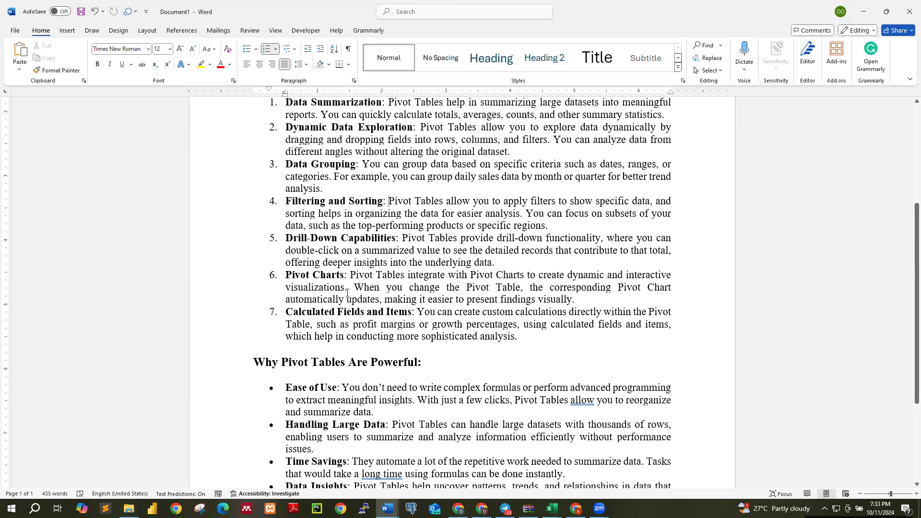
{"action": "left_click_drag", "start_coordinate": [325, 263], "coordinate": [392, 263]}
{"action": "left_click", "coordinate": [425, 320]}
{"action": "scroll", "coordinate": [425, 317], "scroll_direction": "down", "scroll_amount": 2}
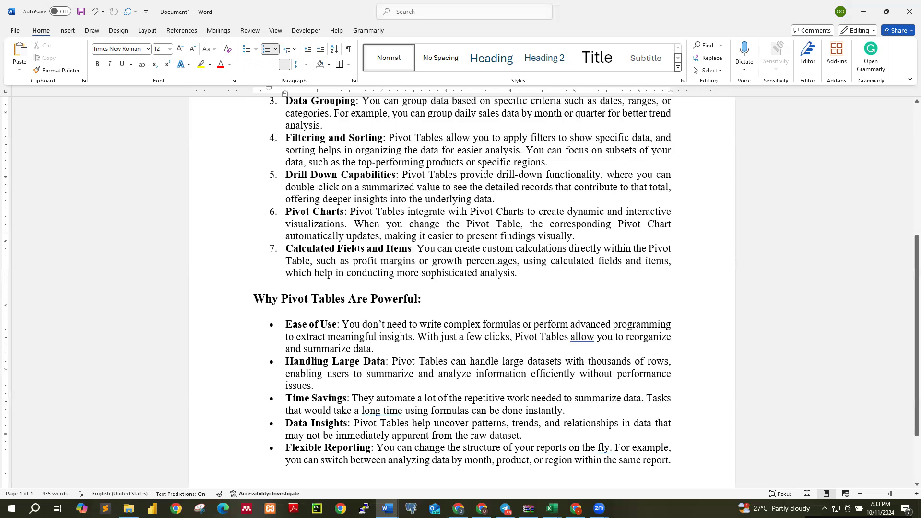
{"action": "scroll", "coordinate": [353, 253], "scroll_direction": "down", "scroll_amount": 3}
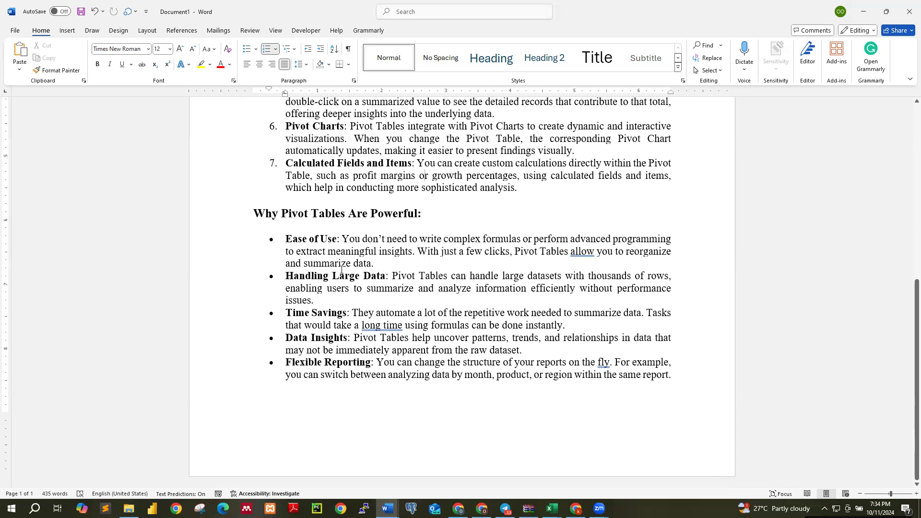
{"action": "left_click", "coordinate": [380, 263]}
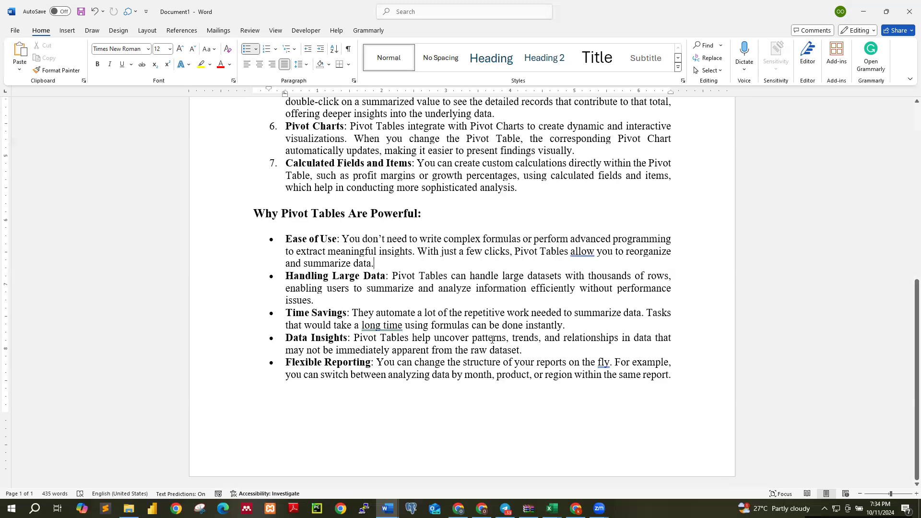
Switch to the Book1 workbook in Excel and enlarge the Sales Data sheet to 154% zoom.
{"action": "mouse_move", "coordinate": [551, 507]}
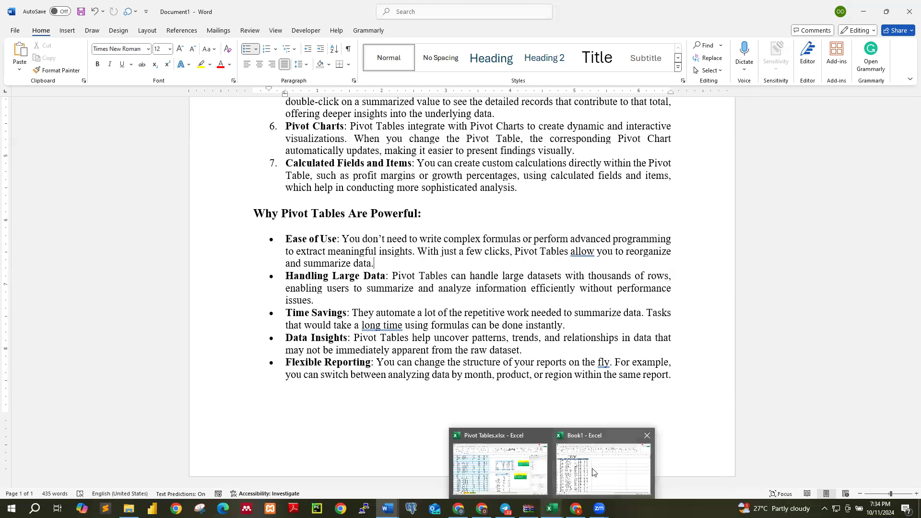
{"action": "left_click", "coordinate": [597, 467]}
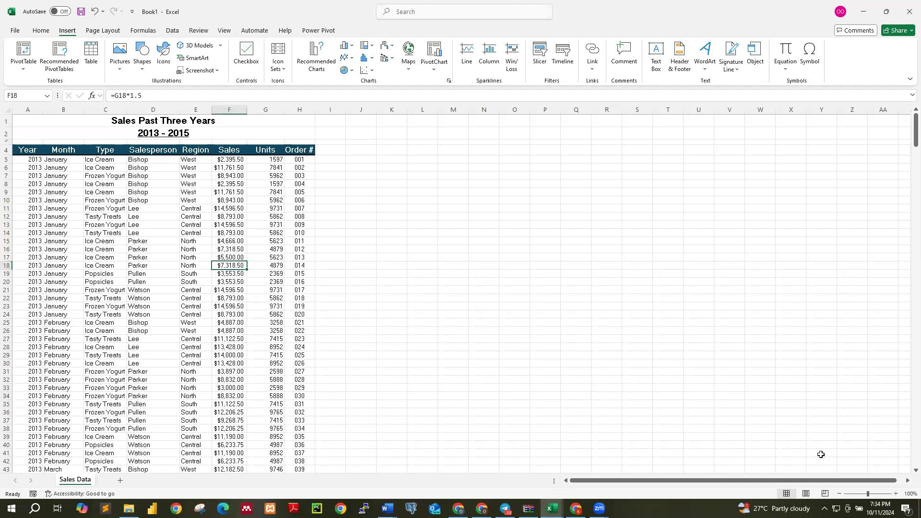
{"action": "left_click", "coordinate": [872, 494]}
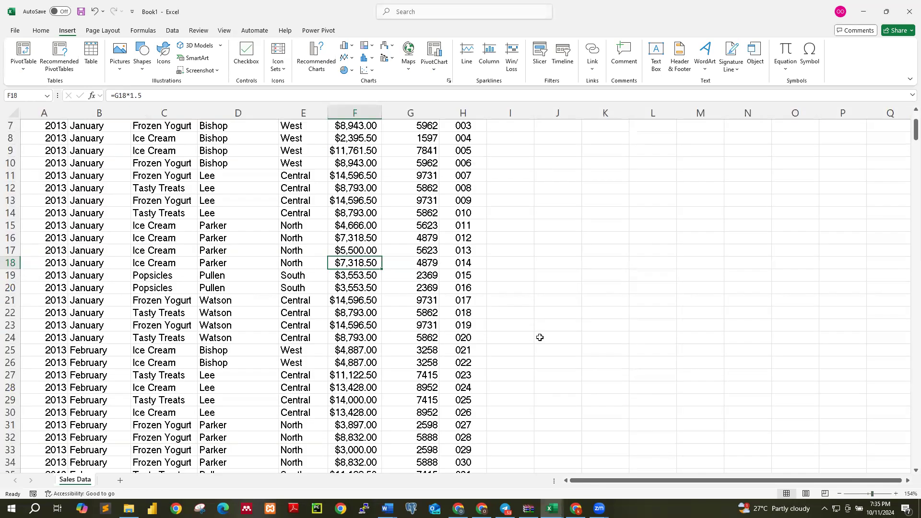
{"action": "scroll", "coordinate": [541, 336], "scroll_direction": "up", "scroll_amount": 2}
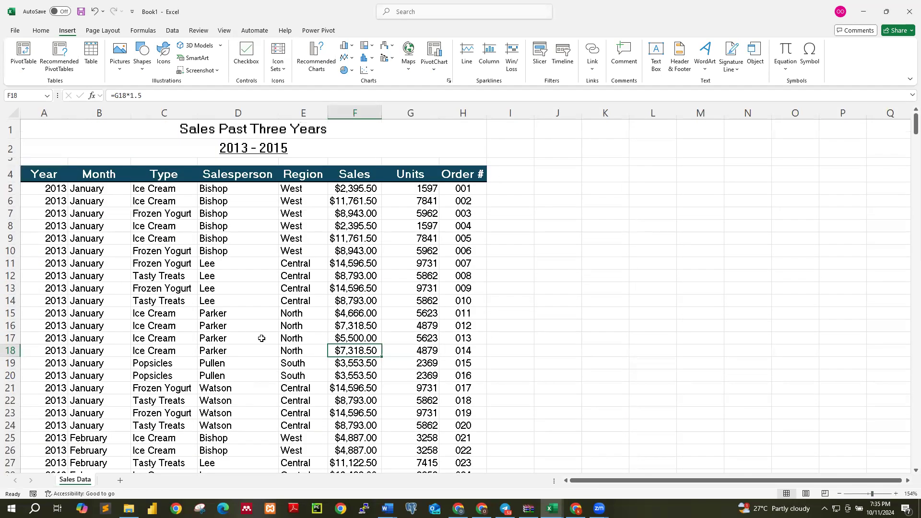
Examine the Month, Type, Salesperson, Region and Units columns of the sales data.
{"action": "left_click", "coordinate": [251, 327]}
{"action": "scroll", "coordinate": [250, 324], "scroll_direction": "down", "scroll_amount": 1}
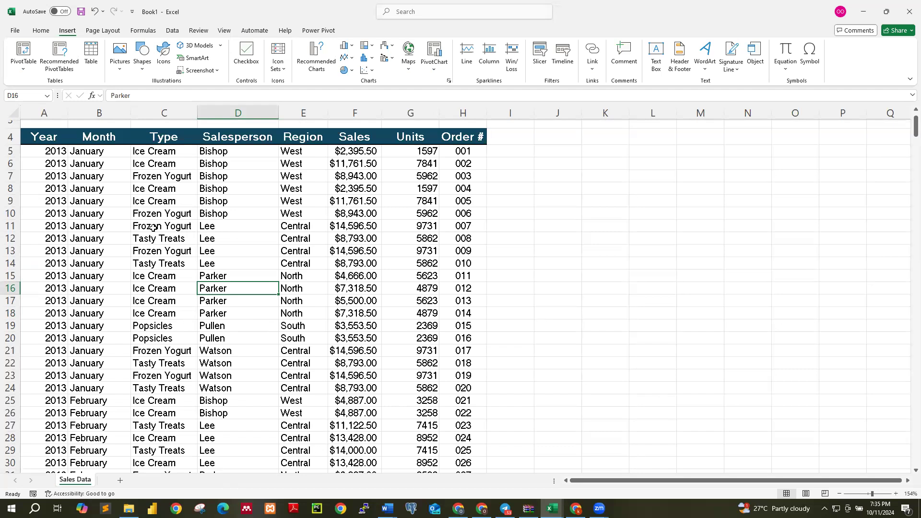
{"action": "left_click", "coordinate": [110, 161]}
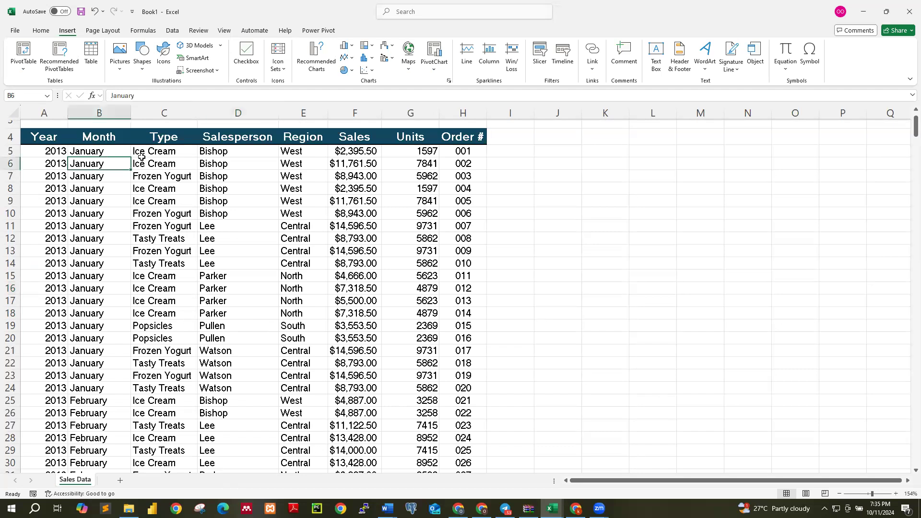
{"action": "left_click", "coordinate": [163, 176]}
{"action": "left_click", "coordinate": [245, 175]}
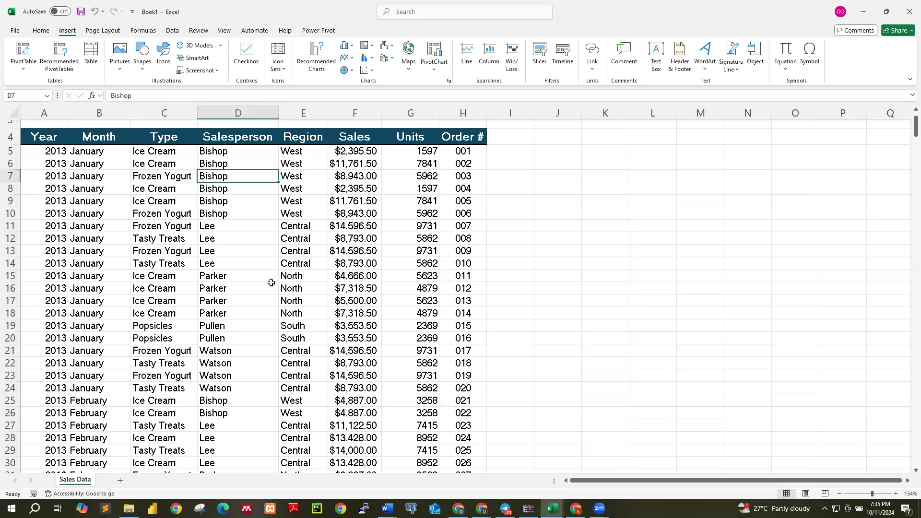
{"action": "scroll", "coordinate": [271, 282], "scroll_direction": "up", "scroll_amount": 1}
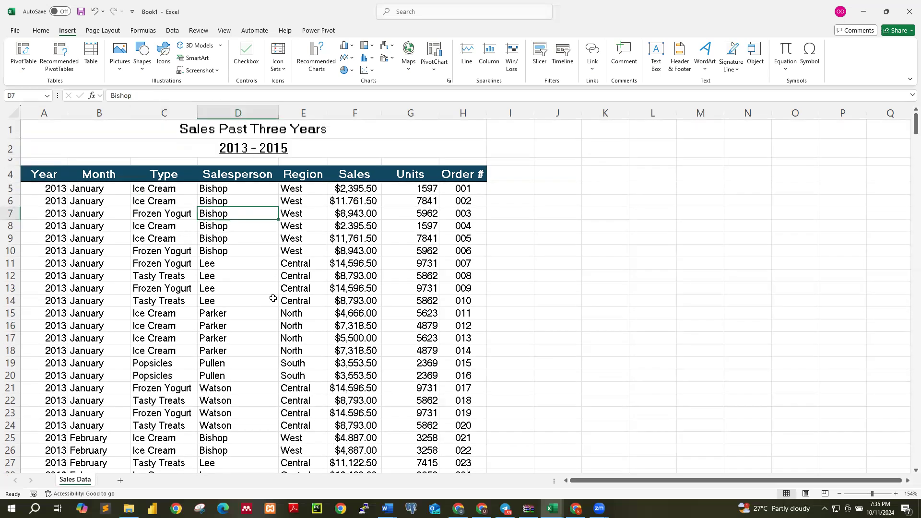
{"action": "left_click", "coordinate": [307, 287]}
{"action": "scroll", "coordinate": [307, 295], "scroll_direction": "down", "scroll_amount": 2}
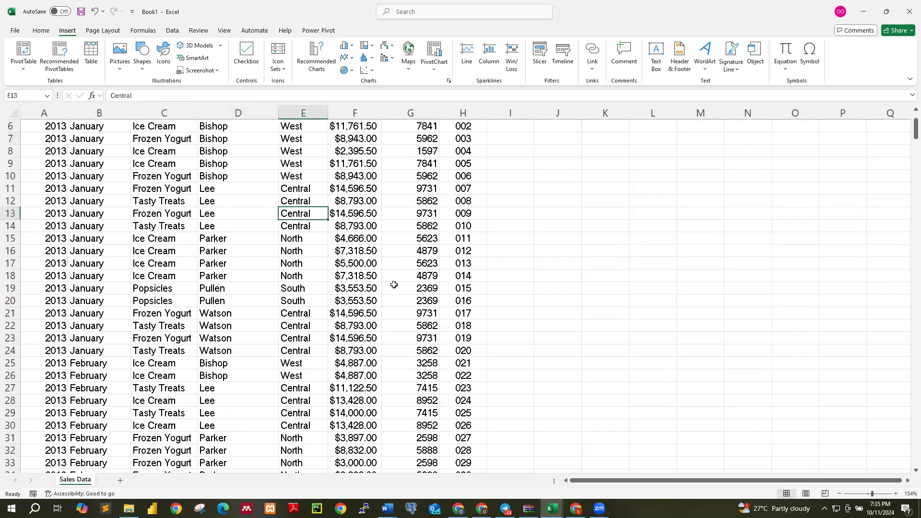
{"action": "scroll", "coordinate": [425, 225], "scroll_direction": "up", "scroll_amount": 2}
{"action": "left_click", "coordinate": [425, 226]}
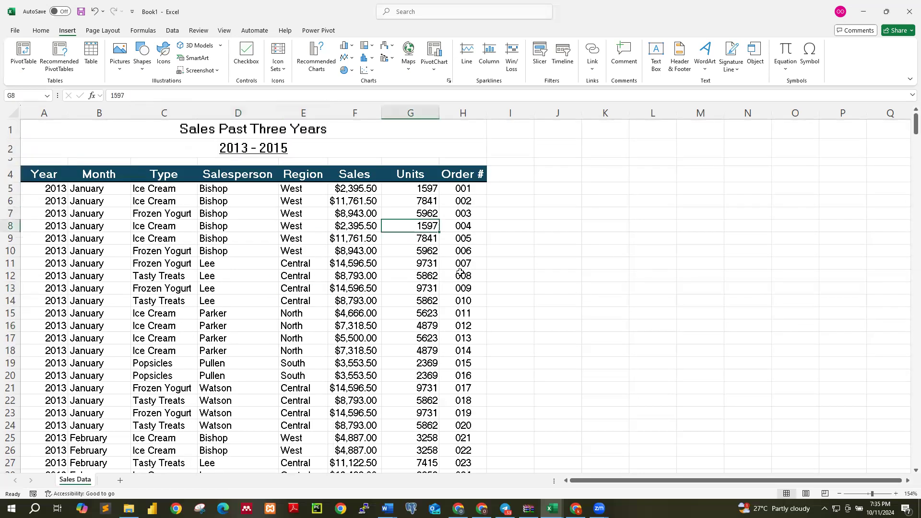
{"action": "left_click", "coordinate": [193, 363]}
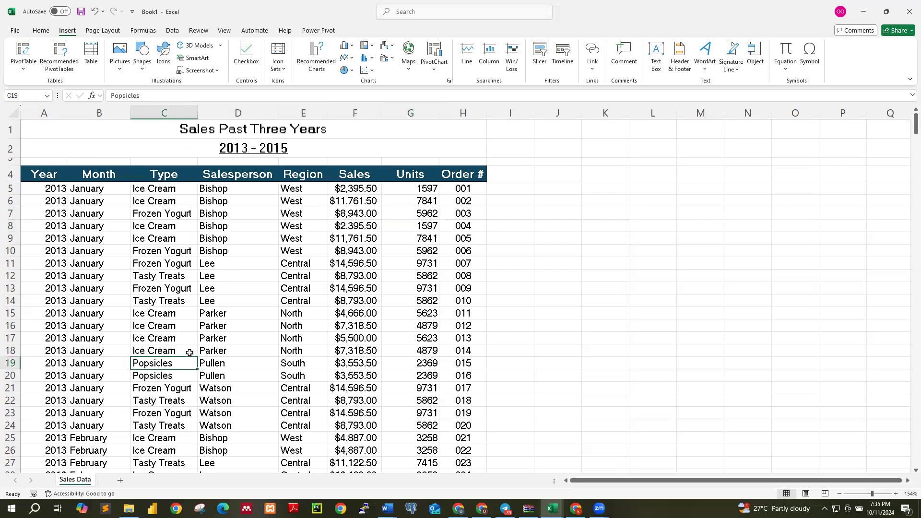
{"action": "scroll", "coordinate": [234, 194], "scroll_direction": "down", "scroll_amount": 1}
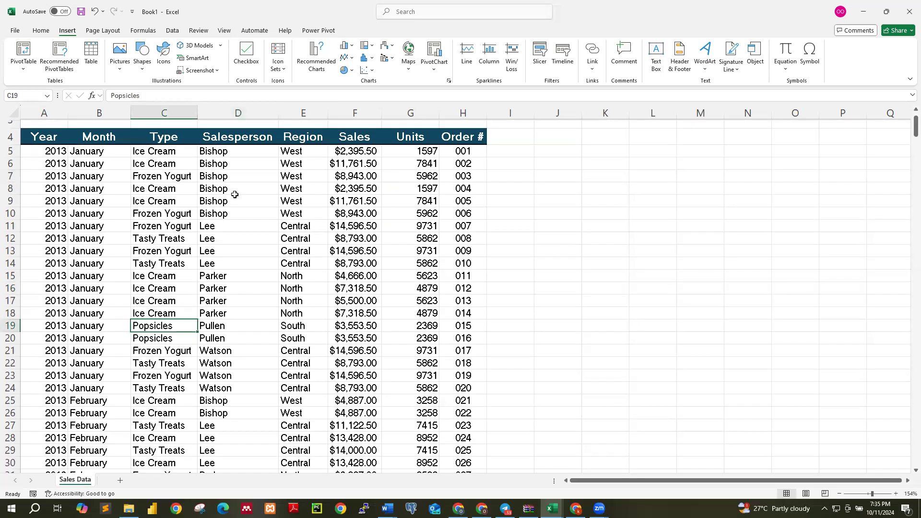
Examine the first sales record in row 5 across its salesperson, region, type, month, year, sales and units fields.
{"action": "left_click", "coordinate": [240, 151]}
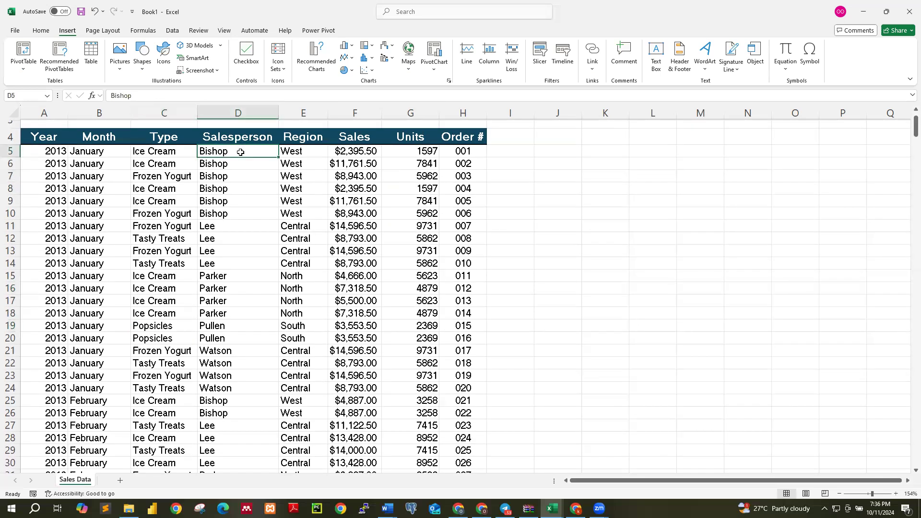
{"action": "left_click", "coordinate": [299, 152]}
{"action": "left_click", "coordinate": [165, 153]}
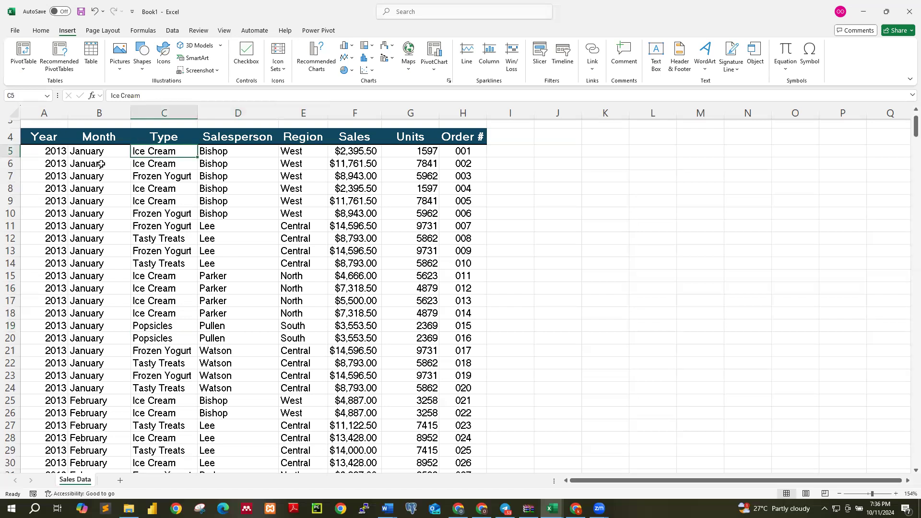
{"action": "left_click", "coordinate": [96, 154]}
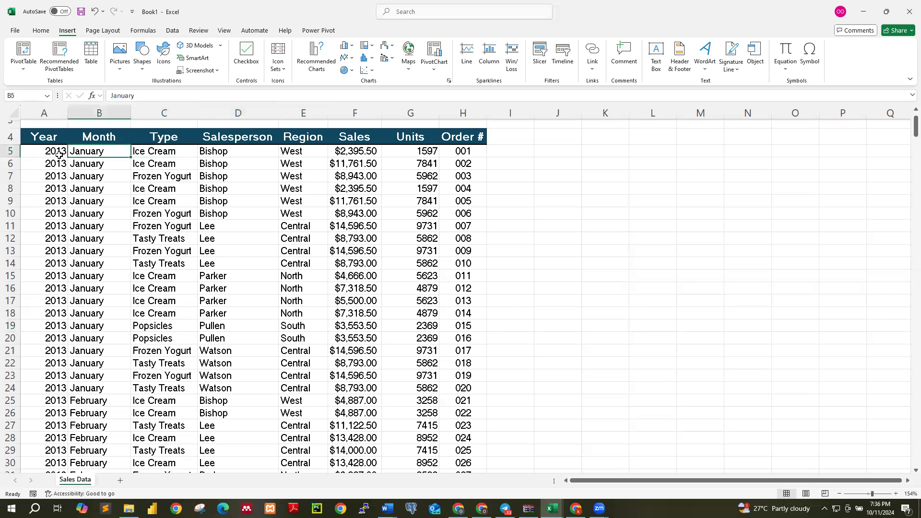
{"action": "left_click", "coordinate": [59, 153]}
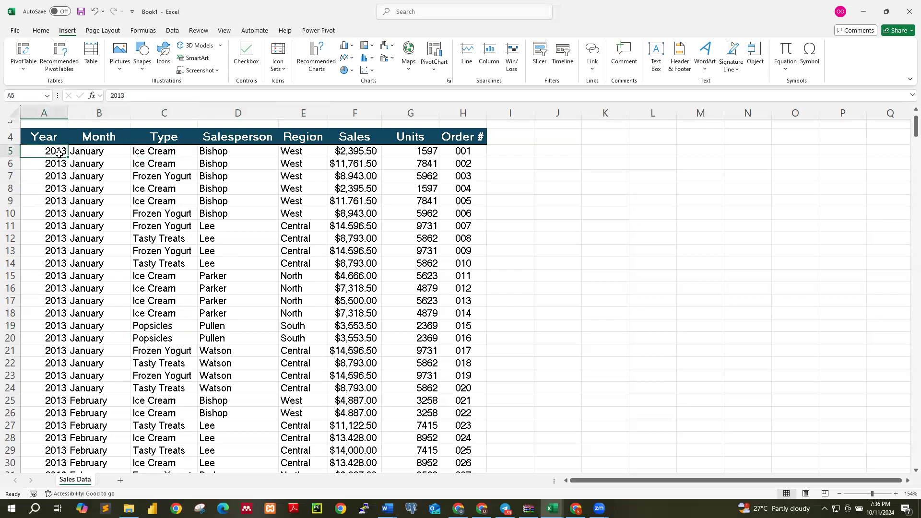
{"action": "left_click", "coordinate": [353, 152]}
{"action": "left_click", "coordinate": [244, 153]}
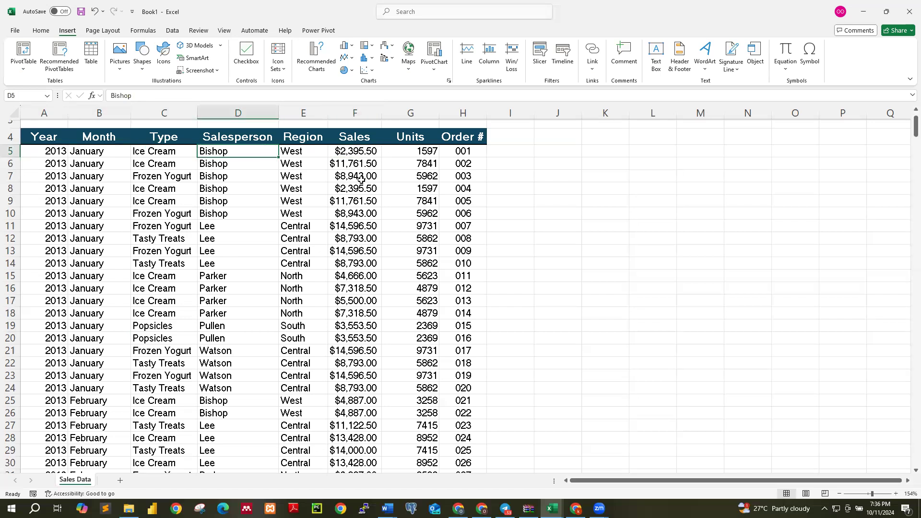
{"action": "left_click", "coordinate": [404, 152]}
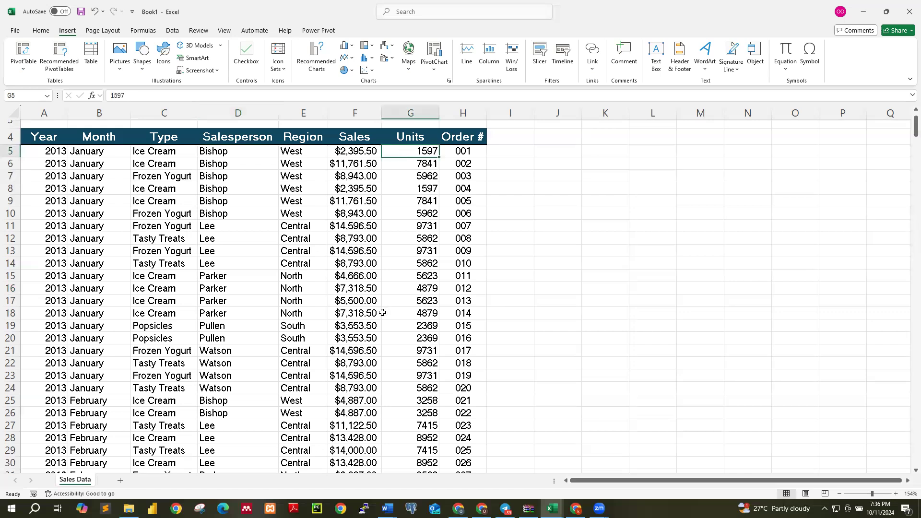
{"action": "left_click", "coordinate": [266, 326]}
{"action": "scroll", "coordinate": [269, 325], "scroll_direction": "up", "scroll_amount": 1}
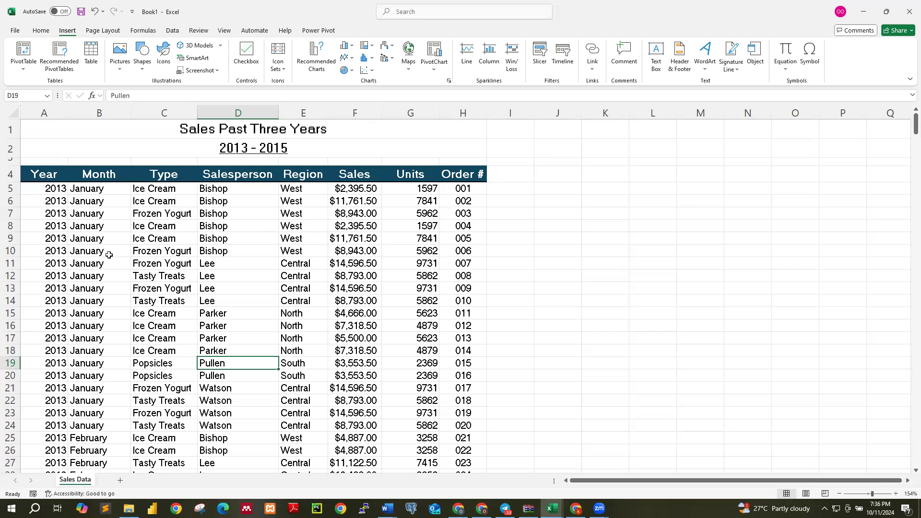
Look through the rows of the sales data starting from cell A5 to gauge how long the dataset is.
{"action": "left_click", "coordinate": [55, 190]}
{"action": "left_click_drag", "start_coordinate": [906, 127], "coordinate": [898, 302]}
{"action": "scroll", "coordinate": [886, 229], "scroll_direction": "up", "scroll_amount": 20}
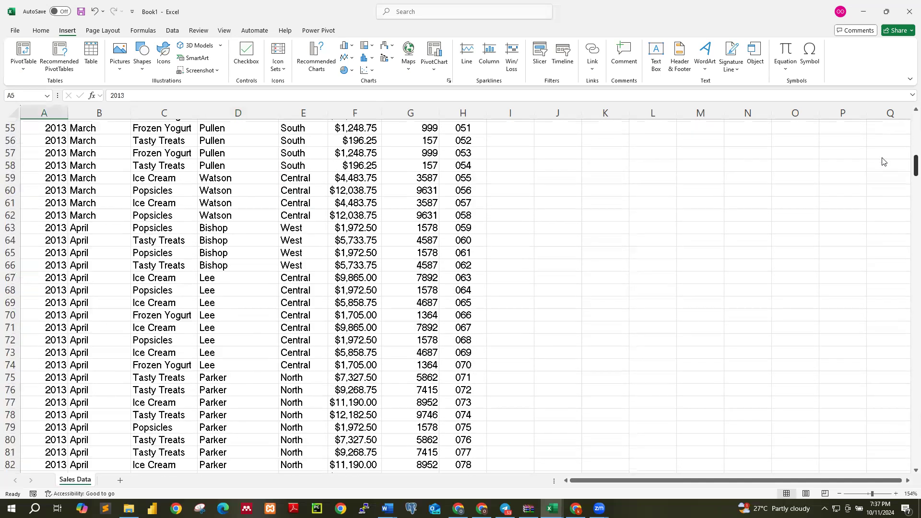
{"action": "scroll", "coordinate": [695, 298], "scroll_direction": "up", "scroll_amount": 3}
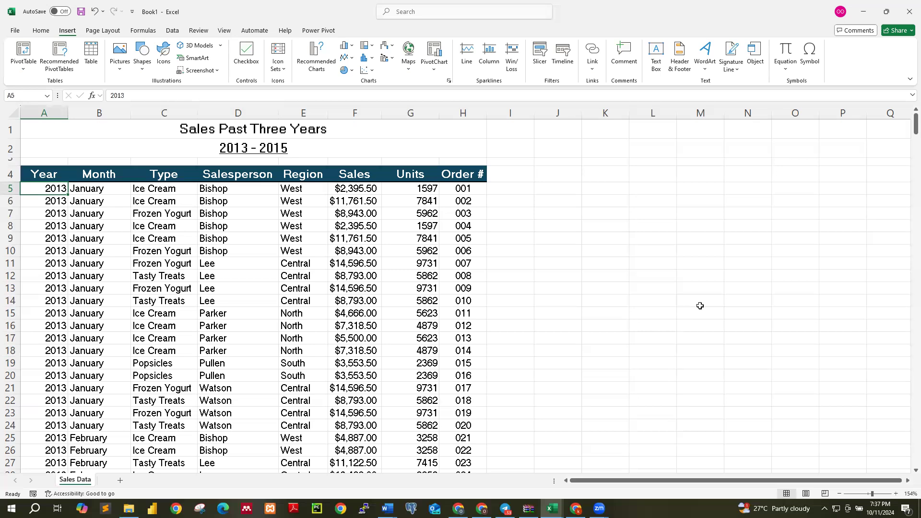
{"action": "left_click", "coordinate": [224, 284]}
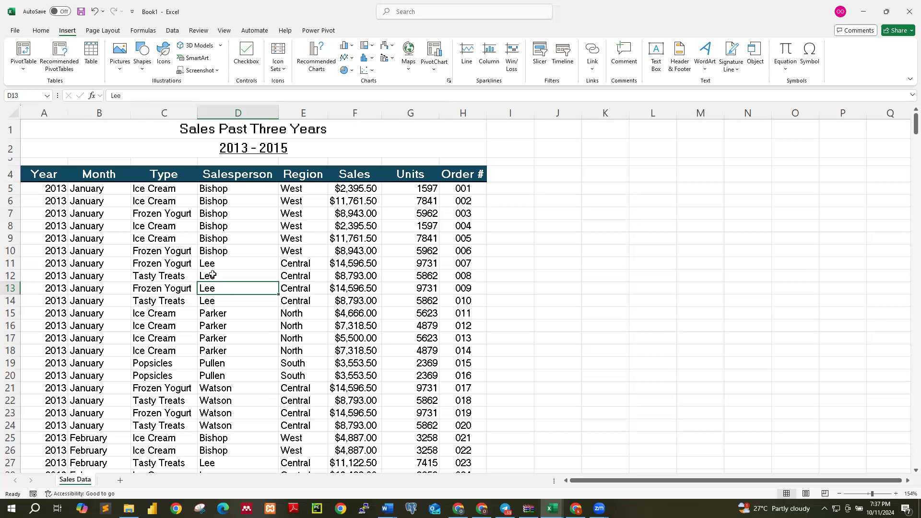
{"action": "left_click", "coordinate": [40, 33]}
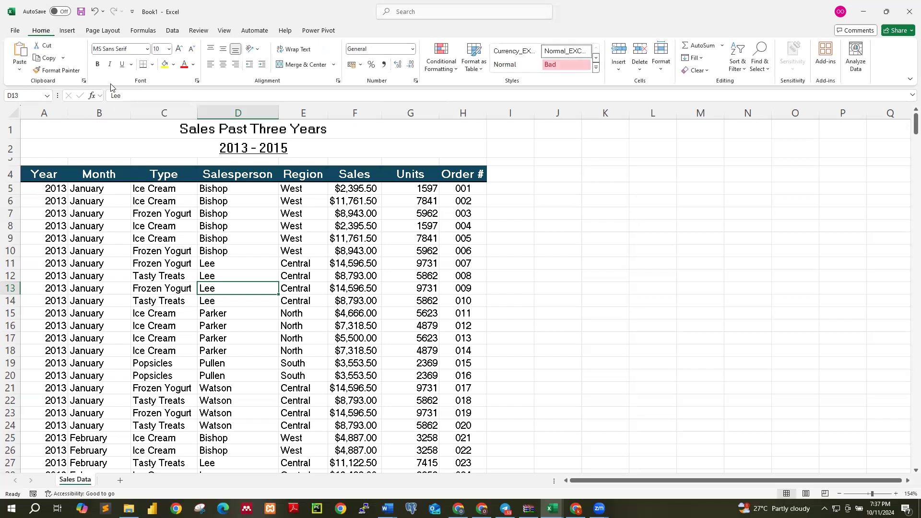
{"action": "left_click", "coordinate": [245, 266]}
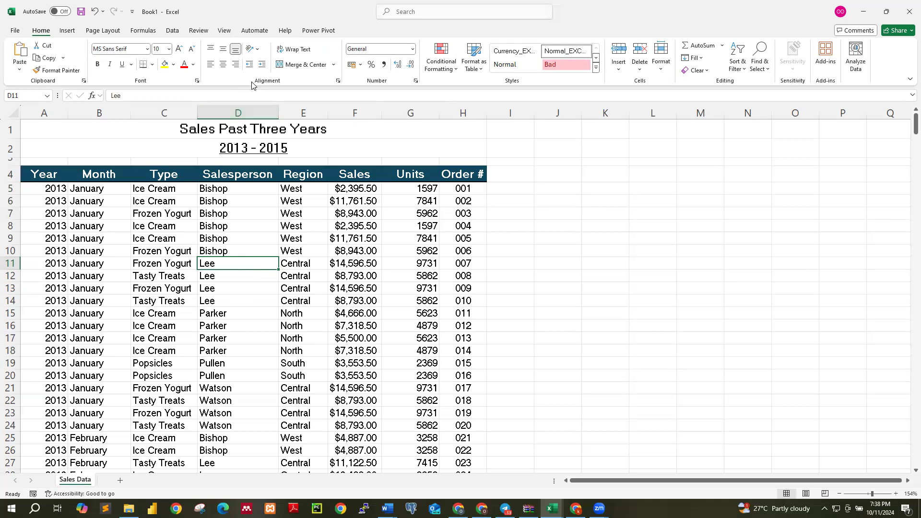
{"action": "key", "text": "ctrl+t"}
{"action": "key", "text": "F2"}
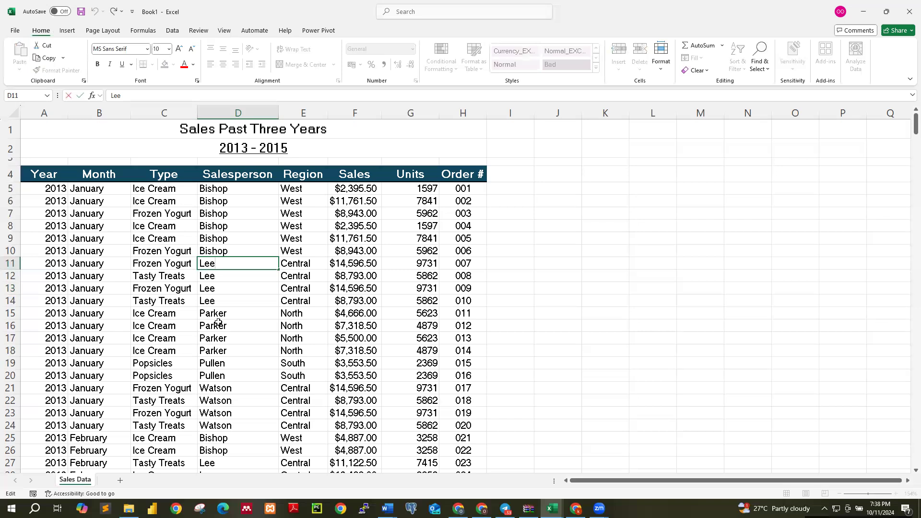
{"action": "left_click", "coordinate": [273, 321]}
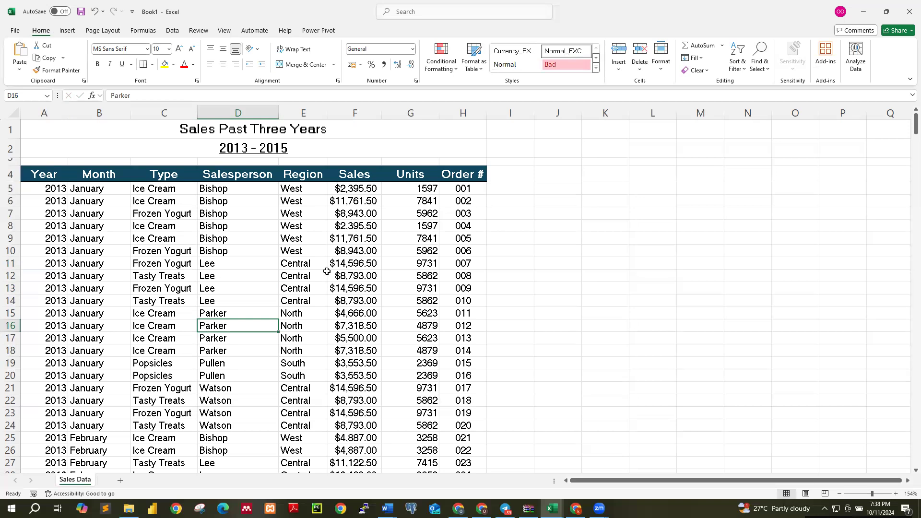
Look through the sales data down to its last record in row 448 and check its order number.
{"action": "scroll", "coordinate": [907, 347], "scroll_direction": "down", "scroll_amount": 20}
{"action": "scroll", "coordinate": [906, 347], "scroll_direction": "down", "scroll_amount": 20}
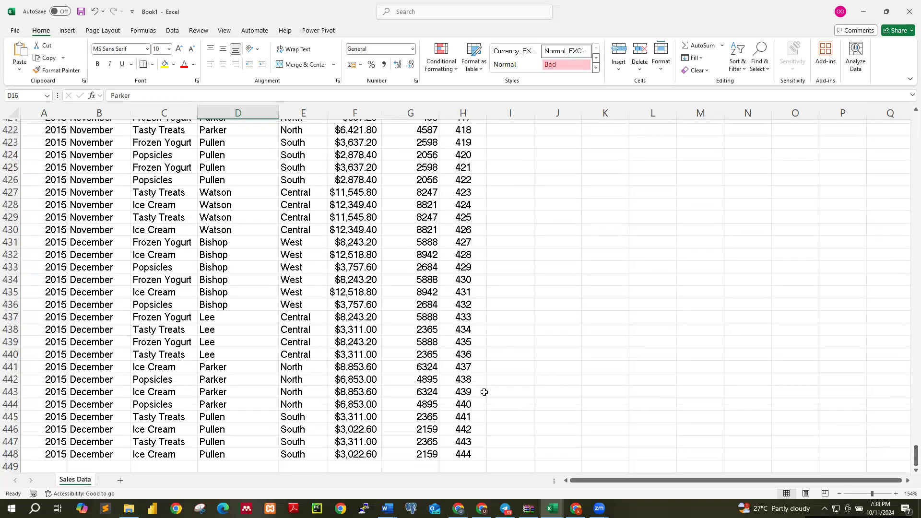
{"action": "left_click", "coordinate": [464, 454]}
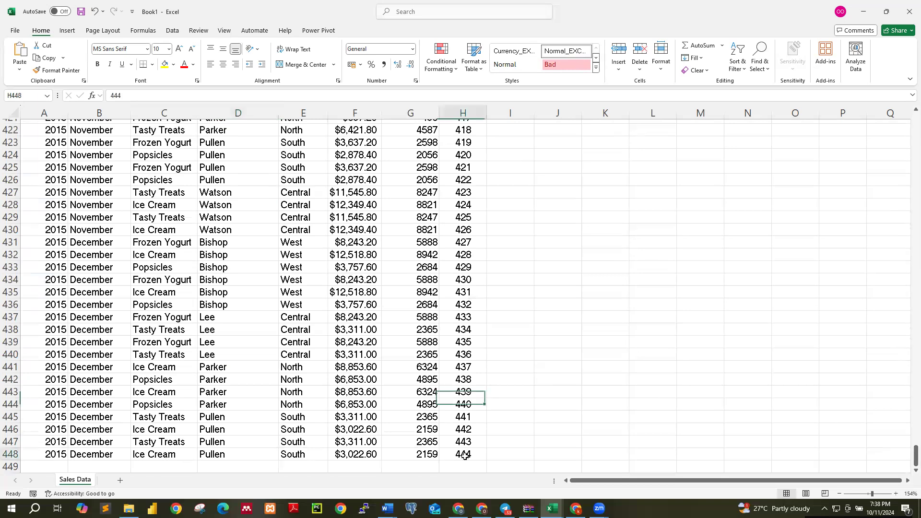
{"action": "scroll", "coordinate": [896, 179], "scroll_direction": "up", "scroll_amount": 20}
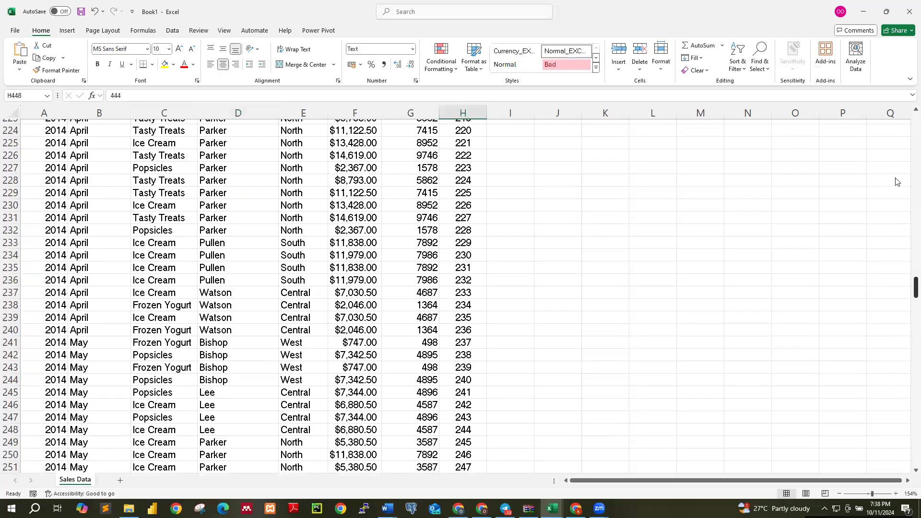
Format the sales data range A4:H448 as a table with headers, using the blue medium banded-row style.
{"action": "left_click", "coordinate": [232, 392]}
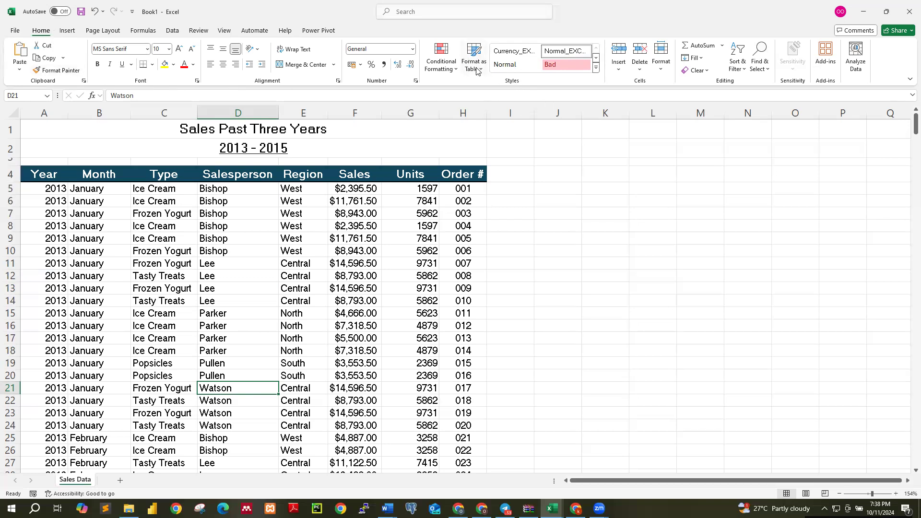
{"action": "left_click", "coordinate": [251, 350]}
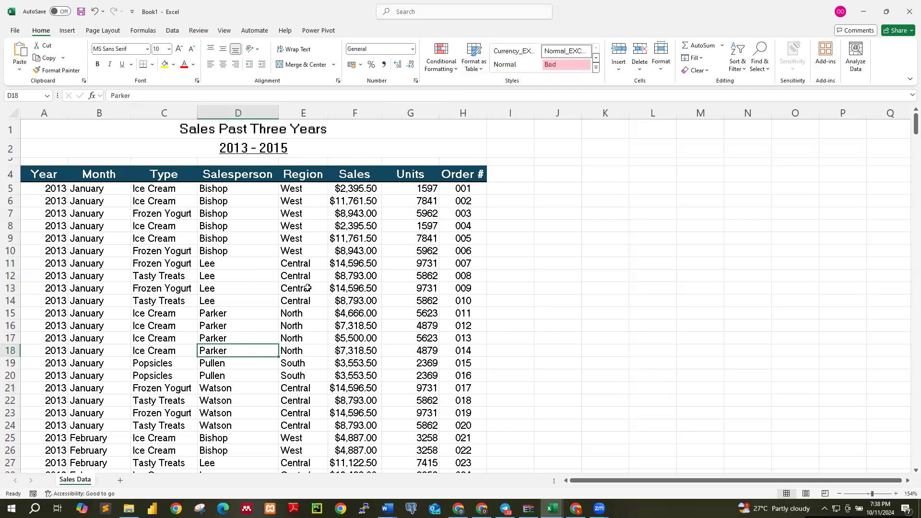
{"action": "left_click", "coordinate": [482, 74]}
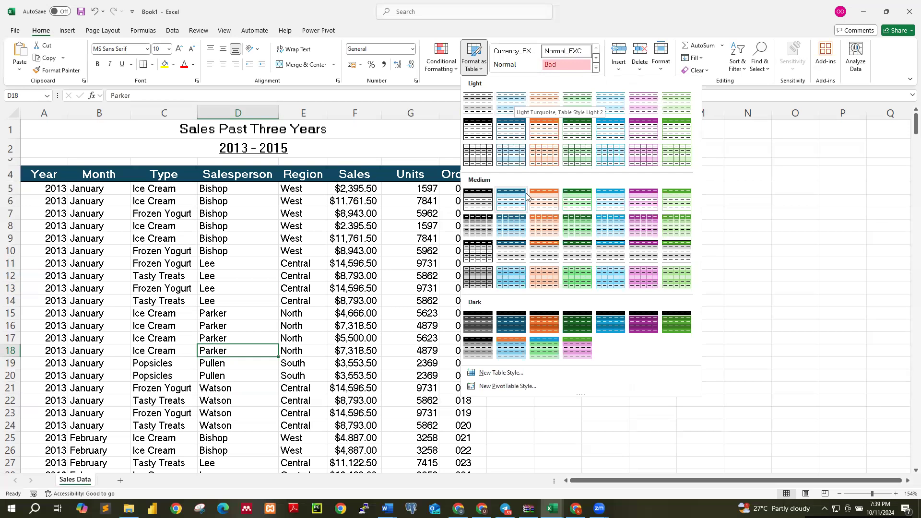
{"action": "left_click", "coordinate": [518, 204]}
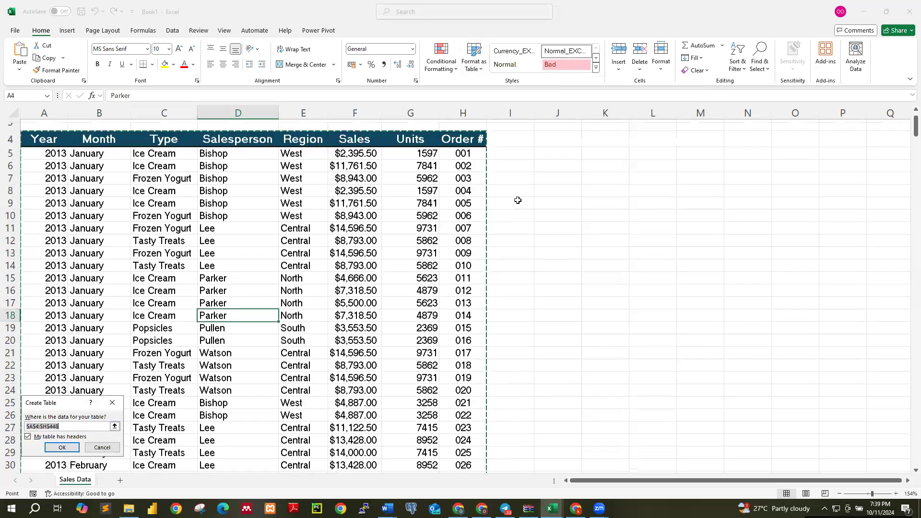
{"action": "scroll", "coordinate": [517, 201], "scroll_direction": "down", "scroll_amount": 1}
{"action": "left_click_drag", "start_coordinate": [62, 404], "coordinate": [285, 297]}
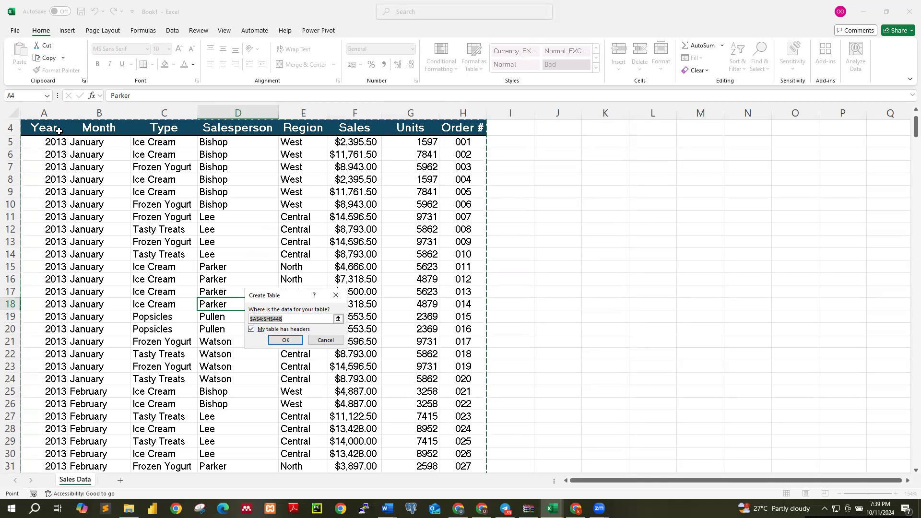
{"action": "left_click", "coordinate": [286, 340]}
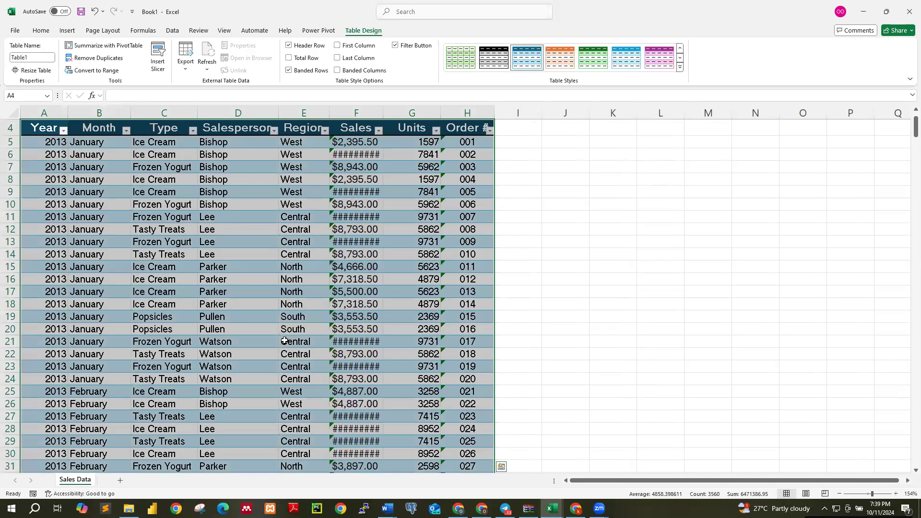
Widen the Sales column of the table enough to show all amounts in full.
{"action": "left_click", "coordinate": [248, 237]}
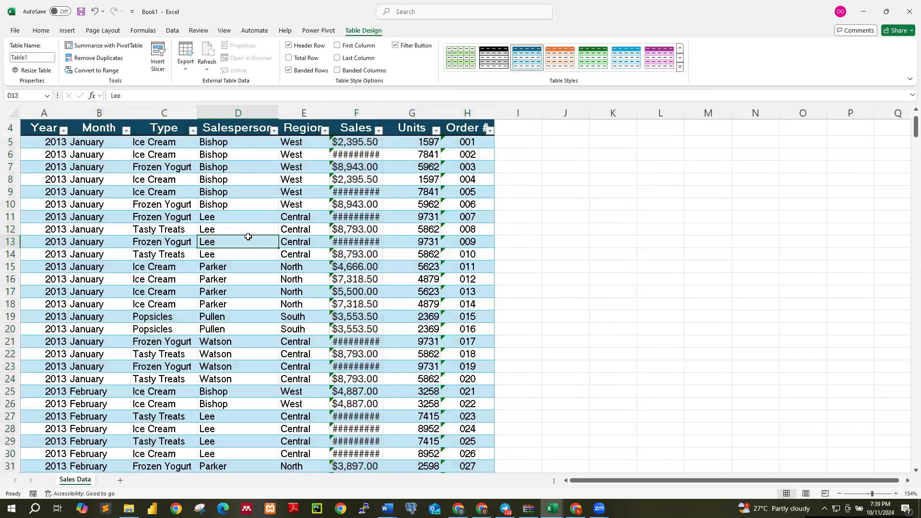
{"action": "scroll", "coordinate": [269, 235], "scroll_direction": "up", "scroll_amount": 1}
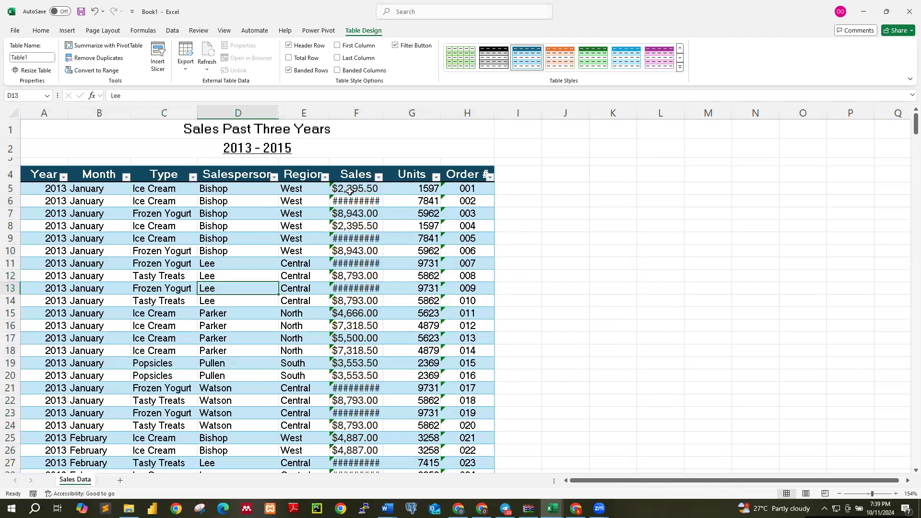
{"action": "left_click_drag", "start_coordinate": [383, 115], "coordinate": [397, 112]}
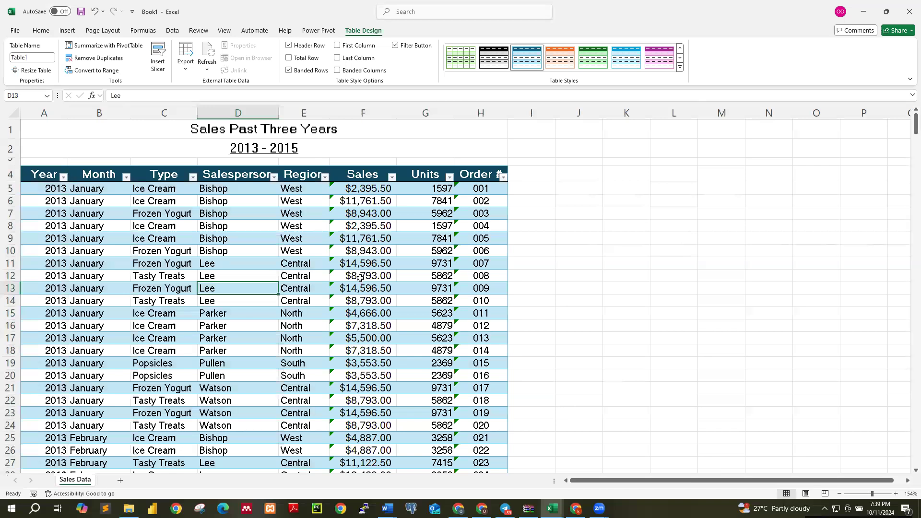
Ignore the inconsistent calculated column formula error on the first Sales value in cell F5.
{"action": "left_click", "coordinate": [355, 189]}
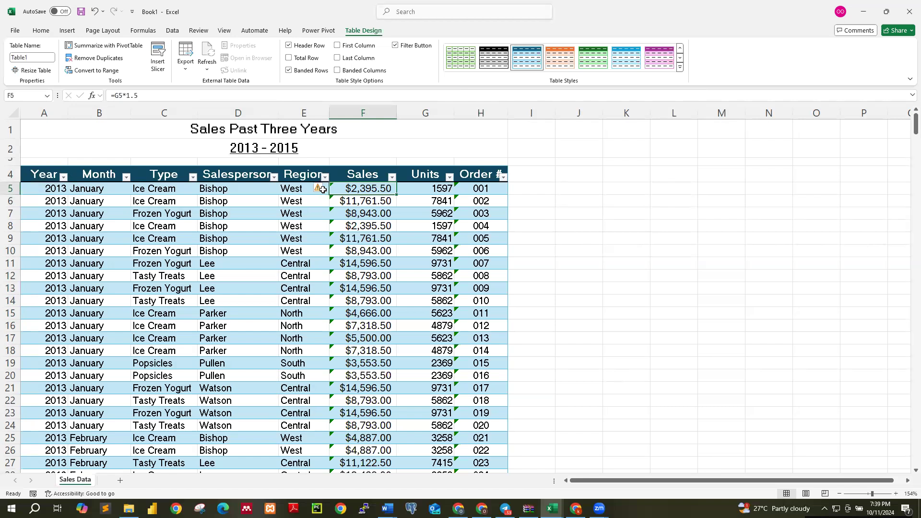
{"action": "left_click", "coordinate": [323, 190]}
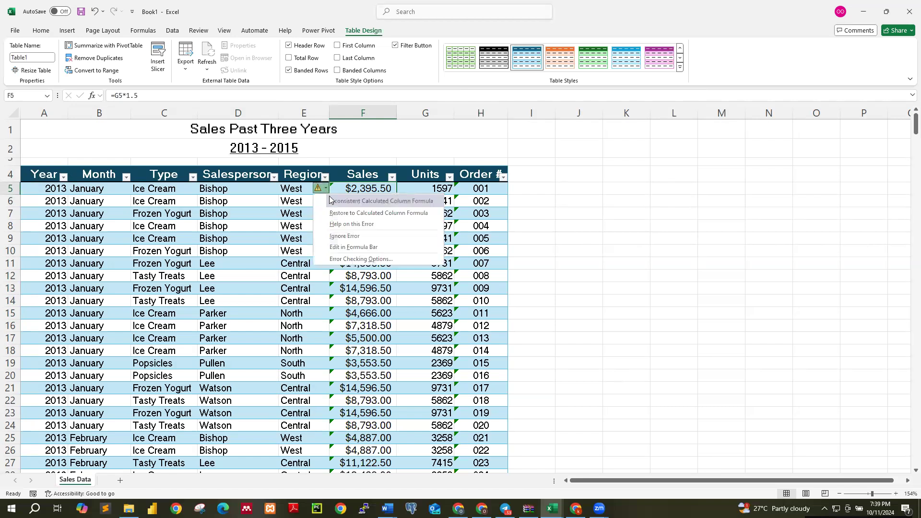
{"action": "left_click", "coordinate": [345, 236]}
{"action": "left_click_drag", "start_coordinate": [361, 190], "coordinate": [364, 376]}
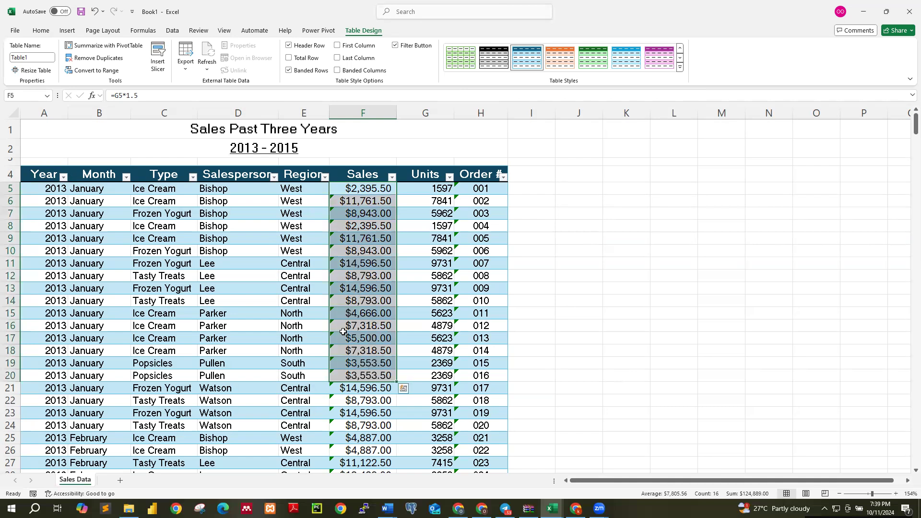
{"action": "left_click", "coordinate": [349, 265]}
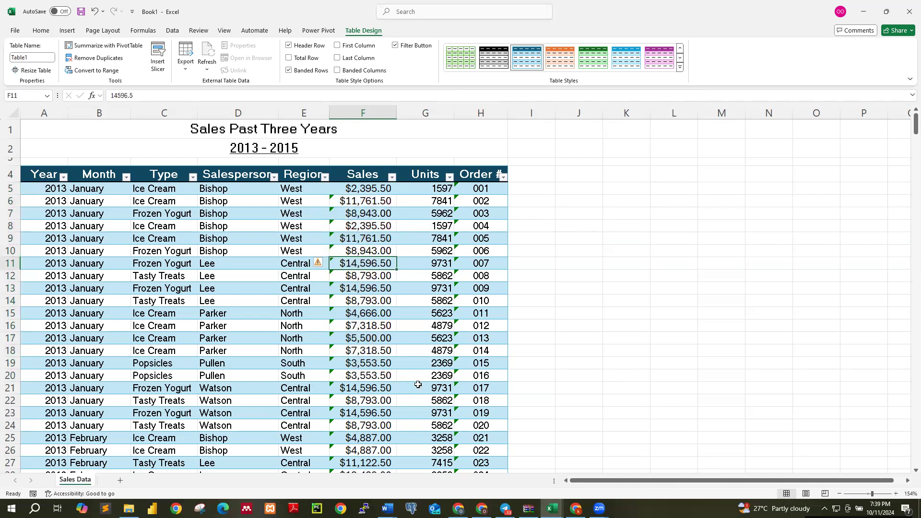
Look at the sort and filter options of the Year column without applying any.
{"action": "left_click", "coordinate": [251, 372]}
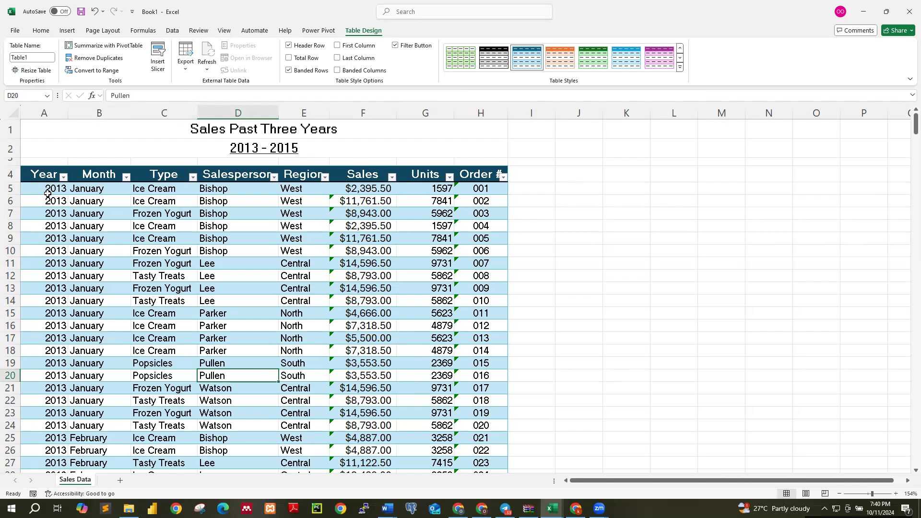
{"action": "left_click", "coordinate": [63, 175]}
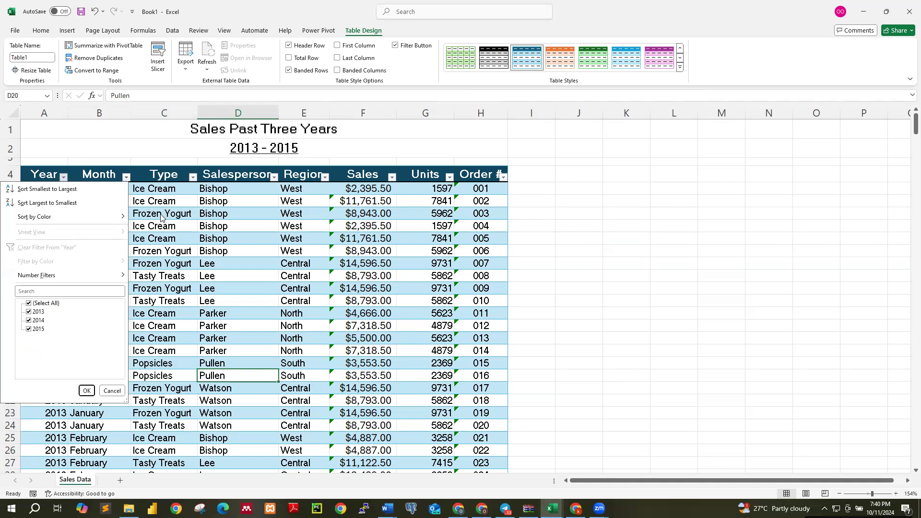
{"action": "left_click", "coordinate": [236, 251]}
{"action": "left_click", "coordinate": [236, 250]}
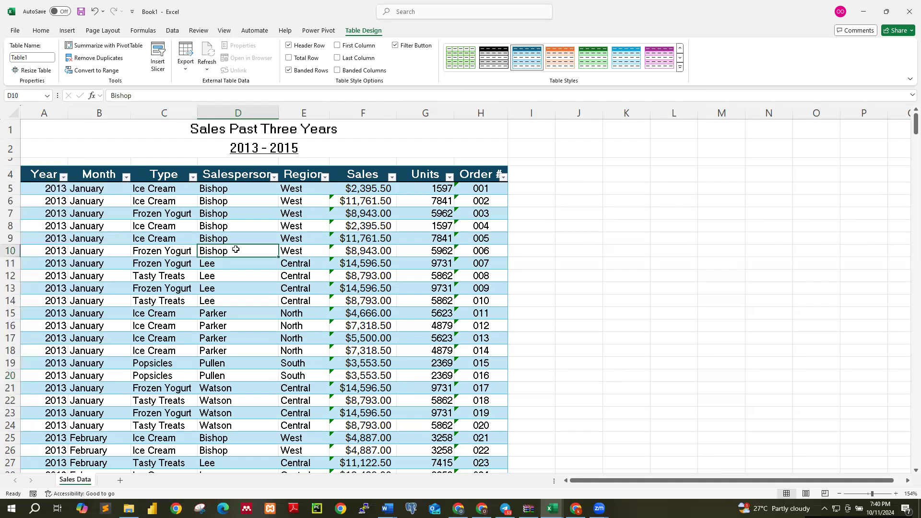
Check the source table and placement options for a PivotTable based on the sales table, without creating it.
{"action": "left_click", "coordinate": [67, 30]}
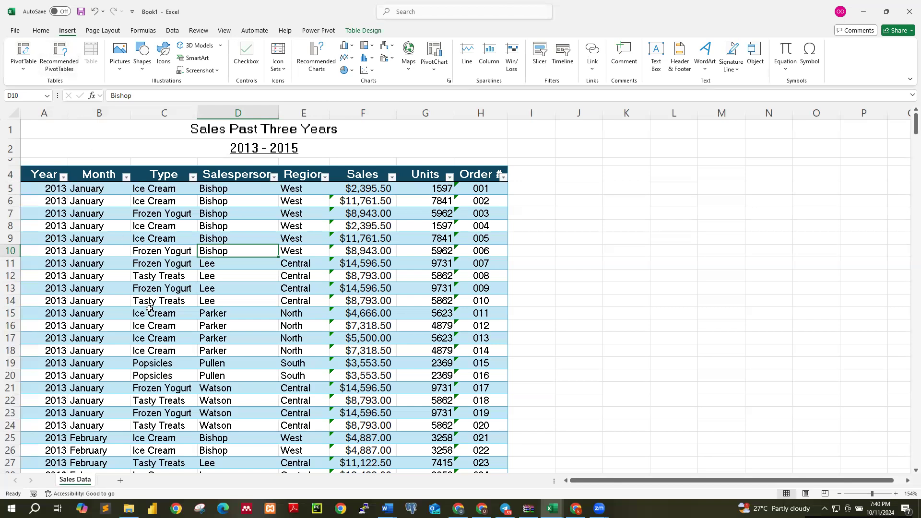
{"action": "left_click", "coordinate": [24, 71]}
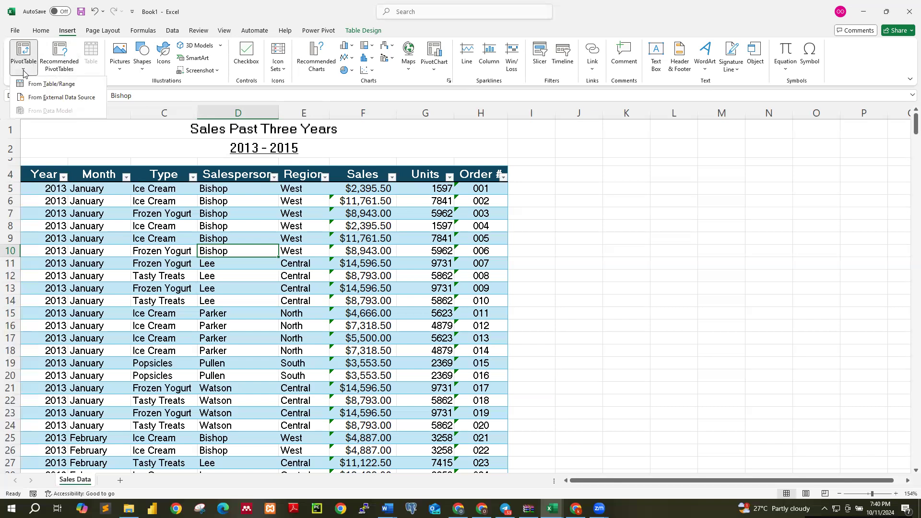
{"action": "left_click", "coordinate": [26, 50]}
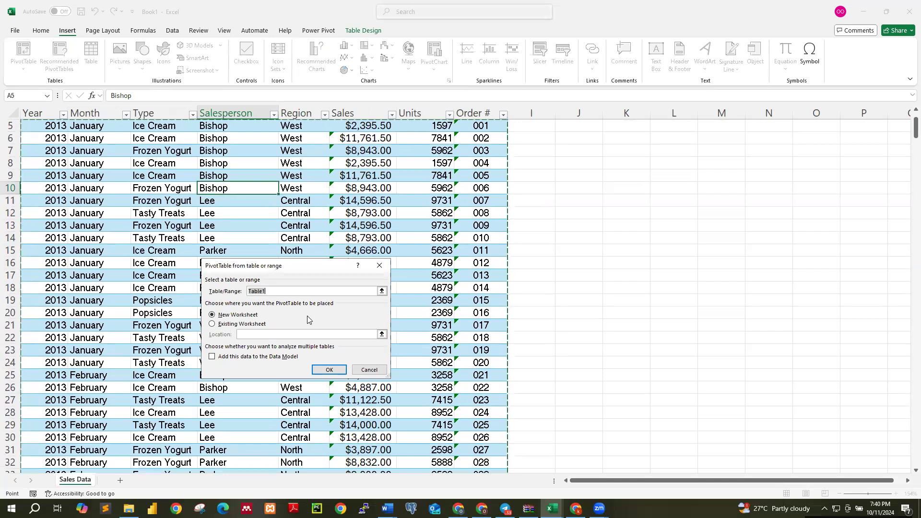
{"action": "left_click_drag", "start_coordinate": [307, 267], "coordinate": [522, 236]}
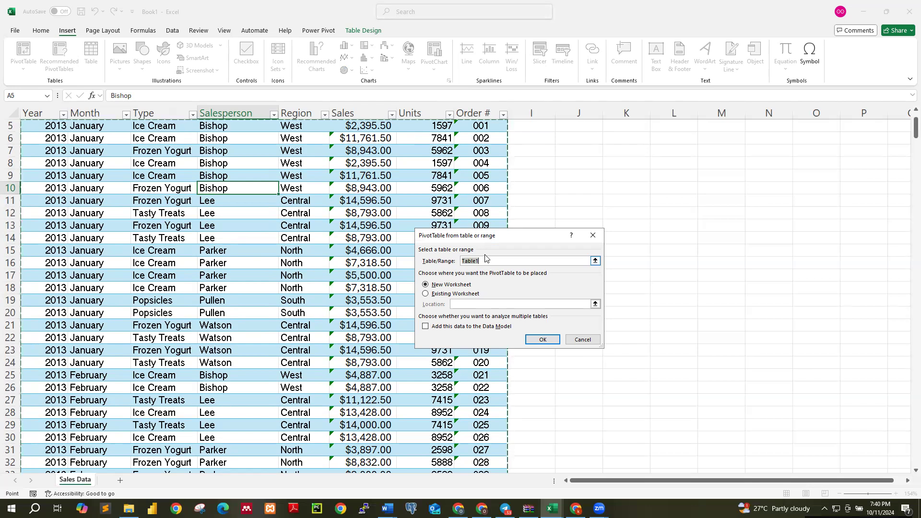
{"action": "left_click", "coordinate": [592, 235]}
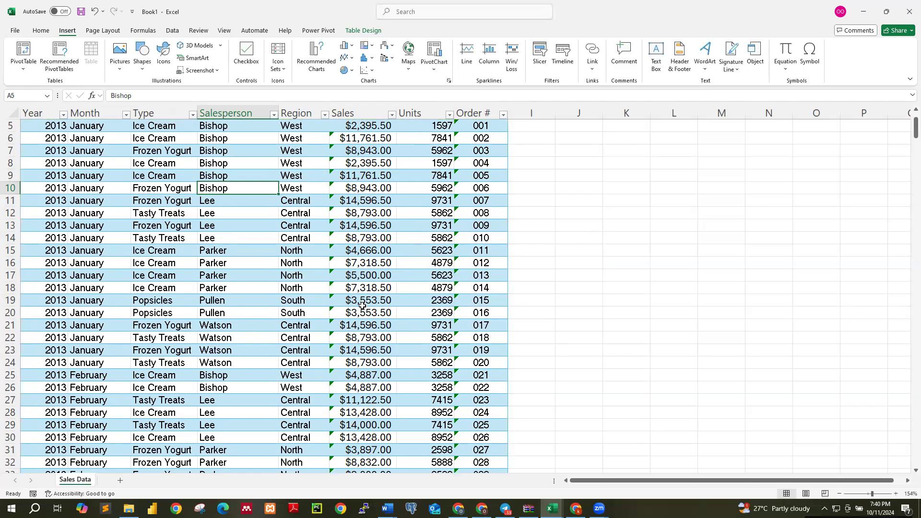
{"action": "scroll", "coordinate": [365, 303], "scroll_direction": "up", "scroll_amount": 2}
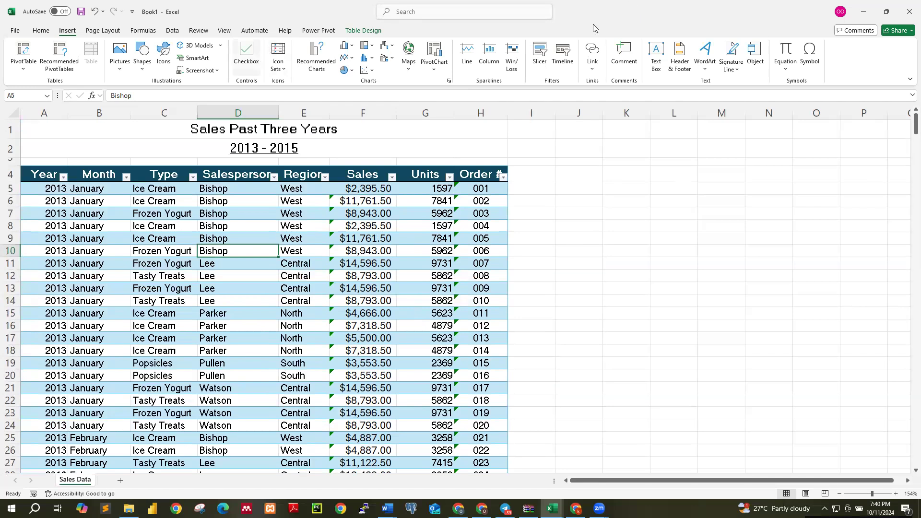
Try to rename the sales table as "sales information".
{"action": "left_click", "coordinate": [368, 34]}
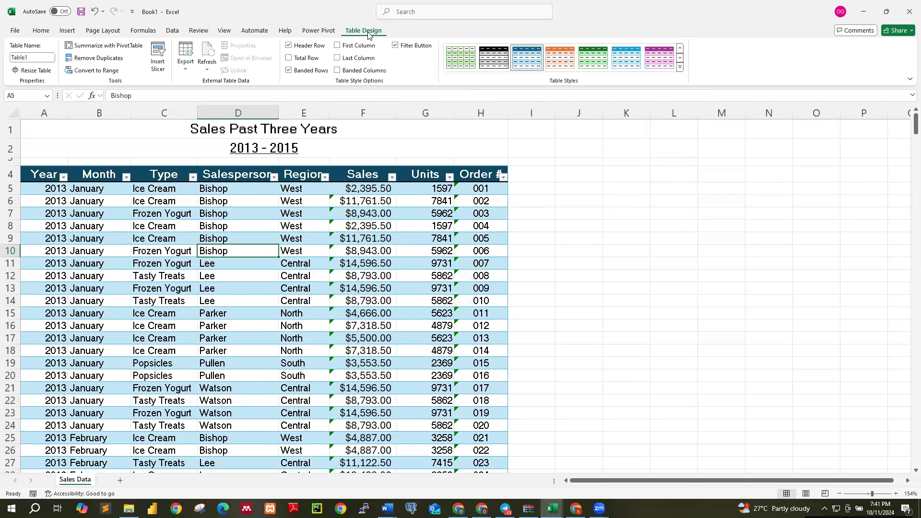
{"action": "left_click", "coordinate": [37, 58]}
{"action": "key", "text": "BackSpace"}
{"action": "type", "text": "sales information"}
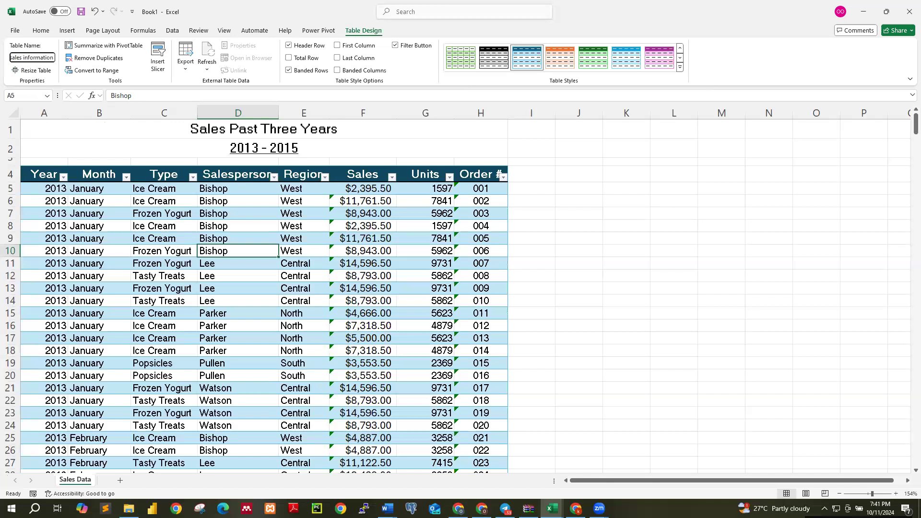
{"action": "key", "text": "Return"}
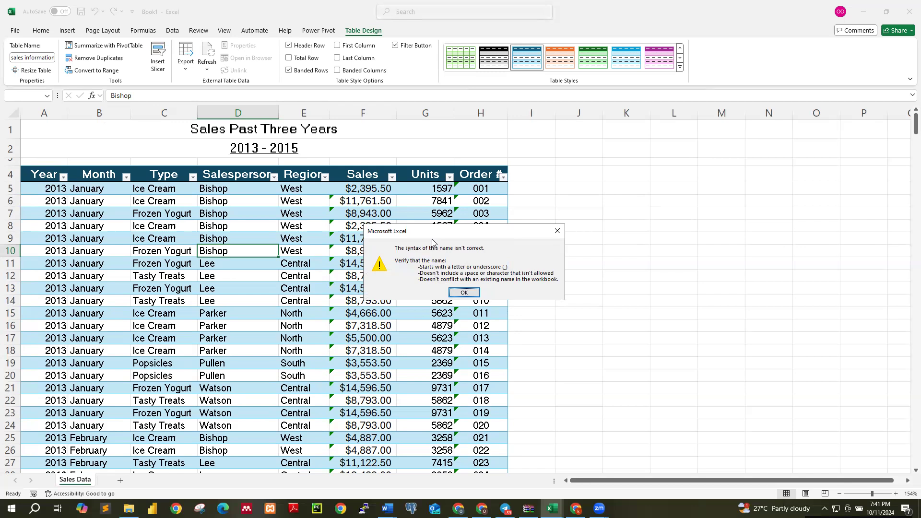
{"action": "left_click", "coordinate": [464, 292]}
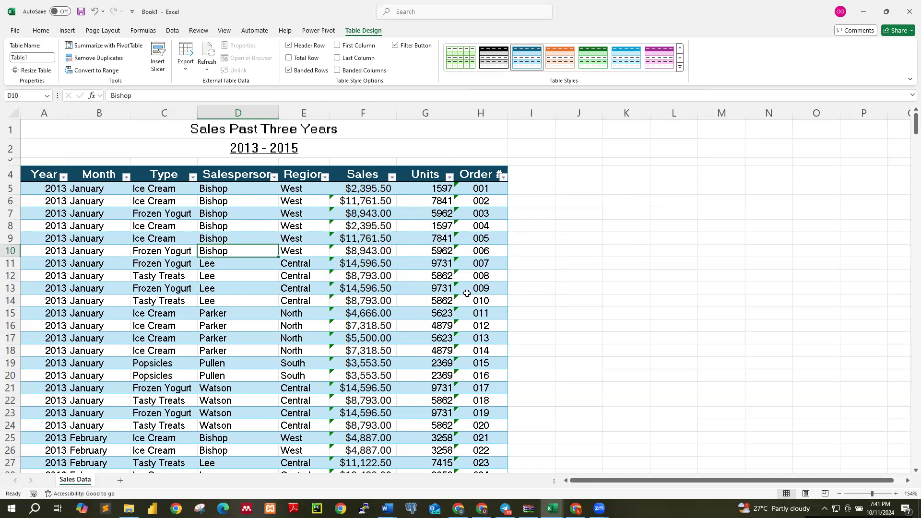
Rename the sales table as "salesInformation".
{"action": "left_click", "coordinate": [30, 58]}
{"action": "key", "text": "BackSpace"}
{"action": "type", "text": "salesInformation"}
{"action": "key", "text": "Return"}
{"action": "left_click", "coordinate": [255, 240]}
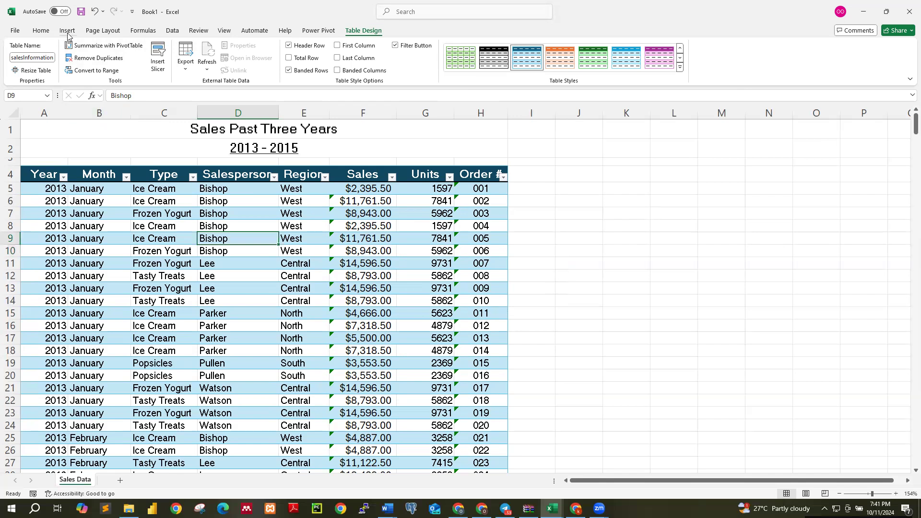
Create a PivotTable from the salesInformation table on the existing Sales Data worksheet, located at K14:O28.
{"action": "left_click", "coordinate": [65, 31]}
{"action": "left_click", "coordinate": [21, 52]}
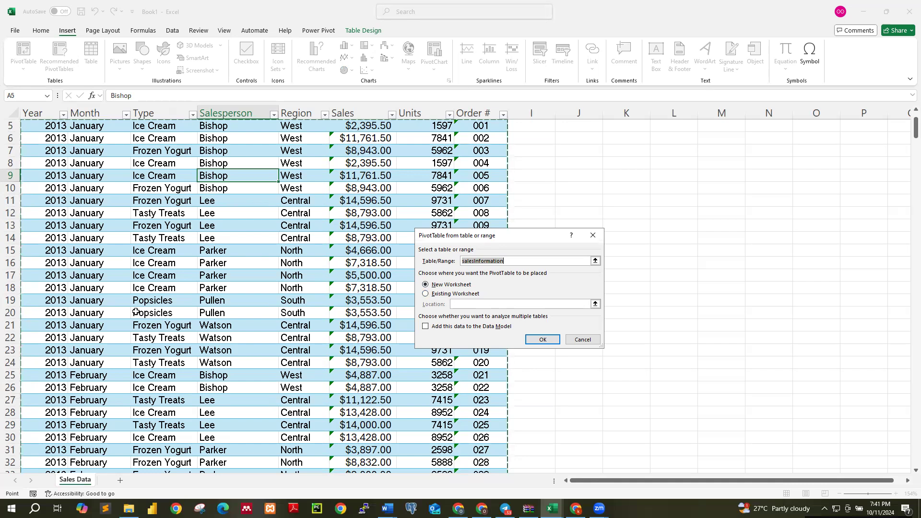
{"action": "left_click", "coordinate": [425, 295]}
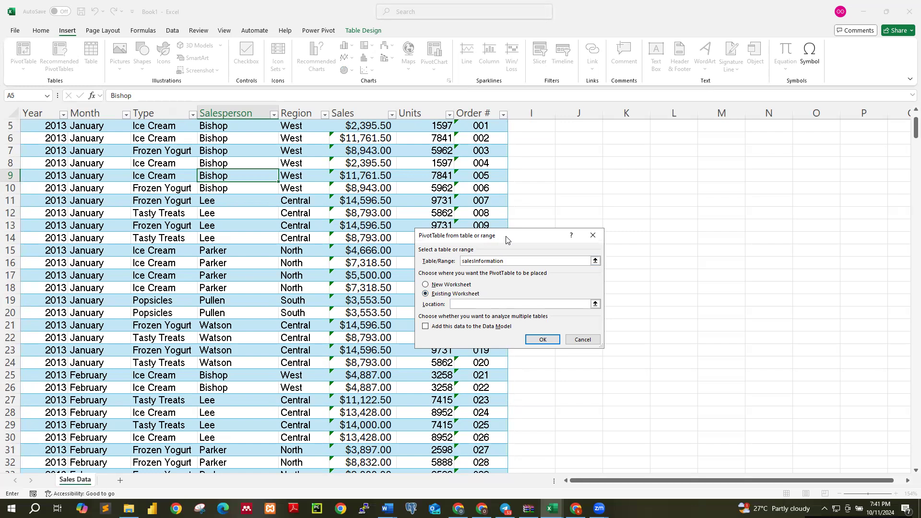
{"action": "left_click_drag", "start_coordinate": [507, 240], "coordinate": [361, 288]}
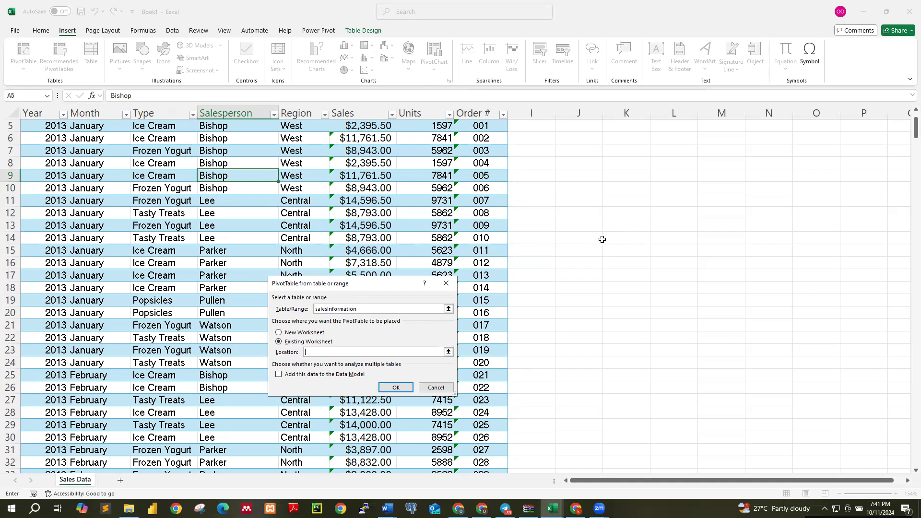
{"action": "left_click_drag", "start_coordinate": [614, 235], "coordinate": [839, 415]}
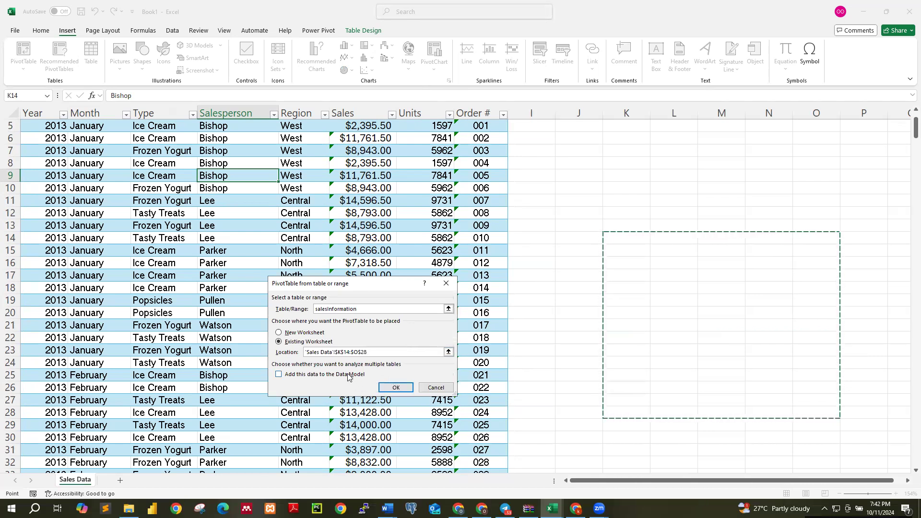
{"action": "left_click", "coordinate": [394, 387]}
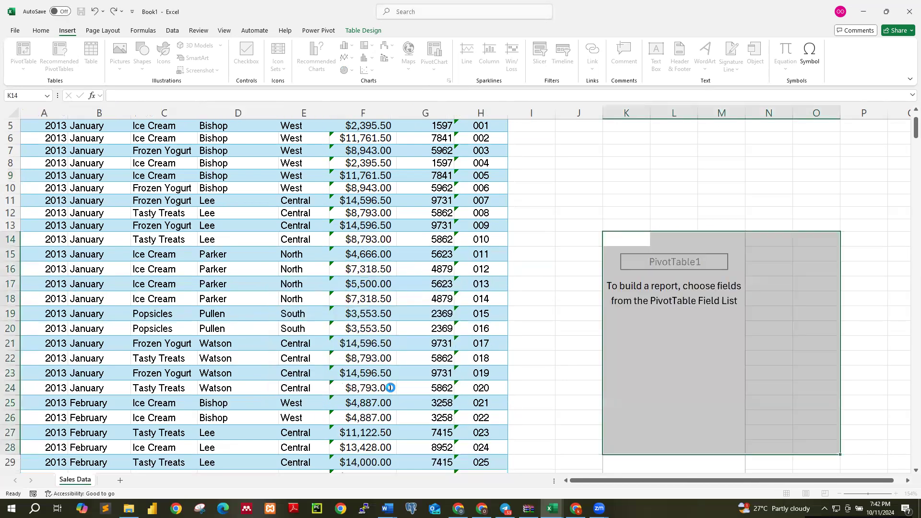
Narrow the PivotTable Fields pane and select a cell inside the empty PivotTable area.
{"action": "left_click_drag", "start_coordinate": [679, 481], "coordinate": [728, 482]}
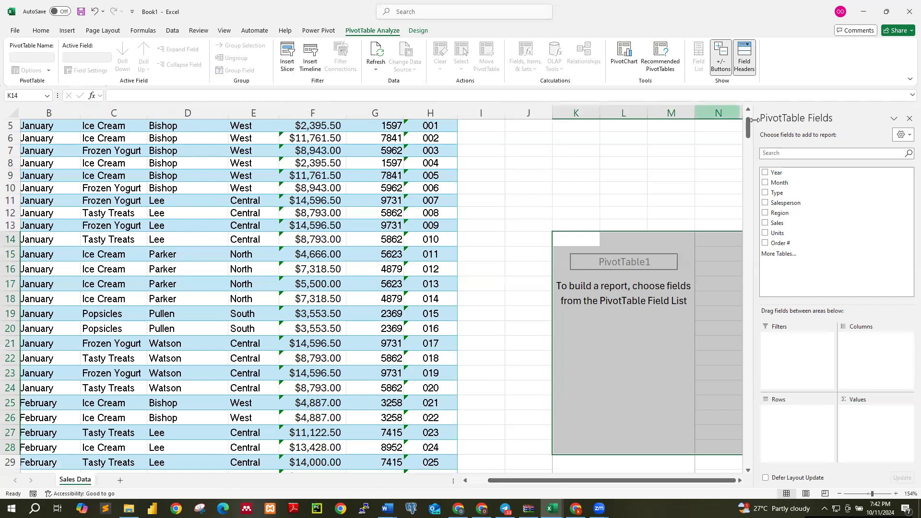
{"action": "left_click_drag", "start_coordinate": [756, 153], "coordinate": [842, 156]}
{"action": "left_click", "coordinate": [619, 342]}
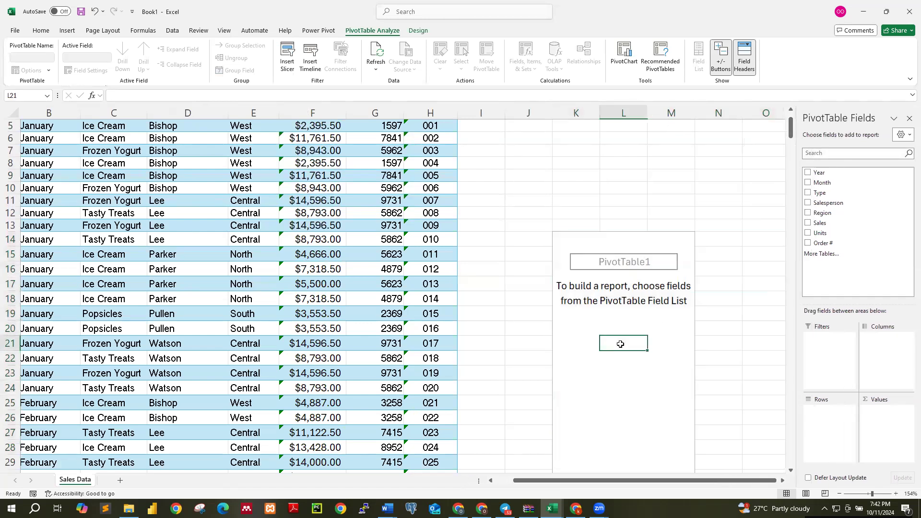
{"action": "scroll", "coordinate": [686, 478], "scroll_direction": "right", "scroll_amount": 1}
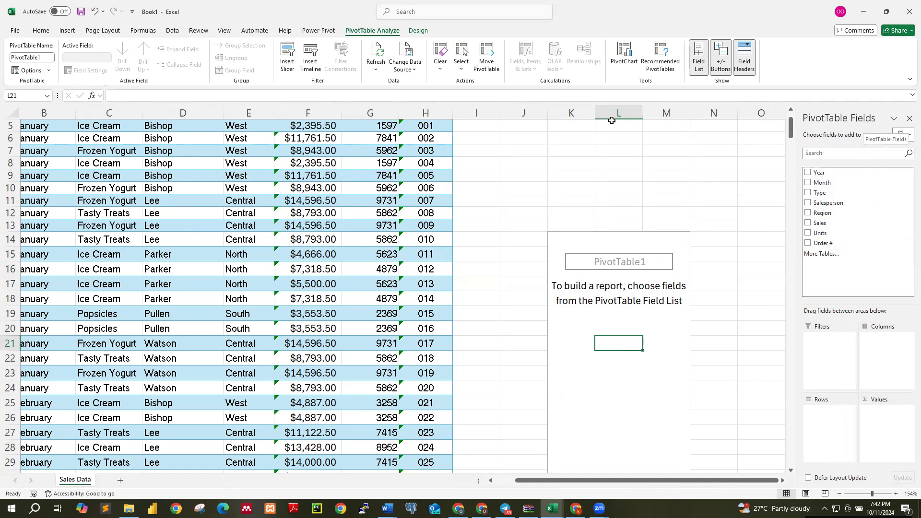
Select a cell in the sales table, and reselect the empty PivotTable to bring back its field list.
{"action": "left_click", "coordinate": [177, 288]}
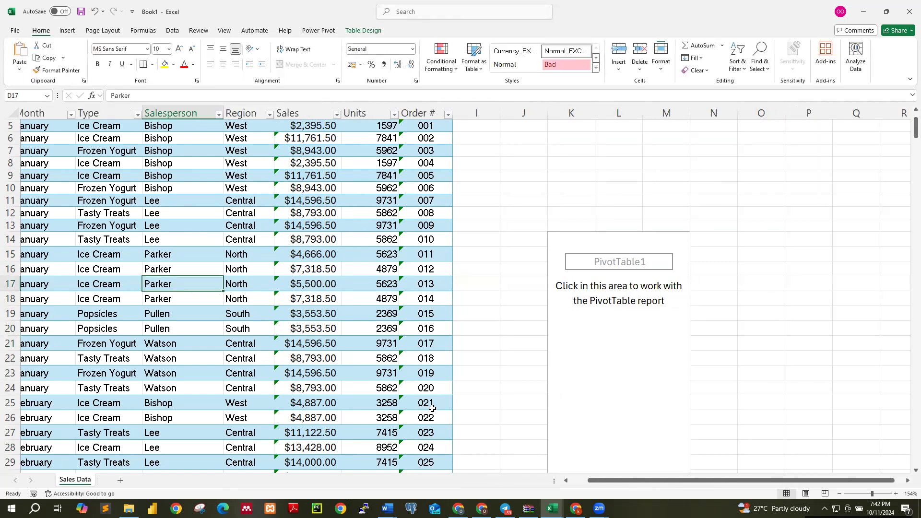
{"action": "left_click_drag", "start_coordinate": [607, 481], "coordinate": [549, 479]}
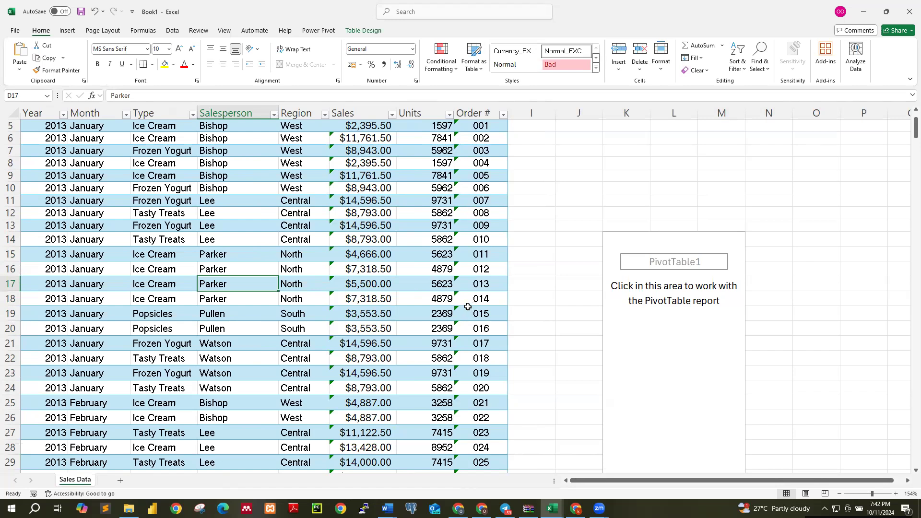
{"action": "left_click", "coordinate": [662, 355]}
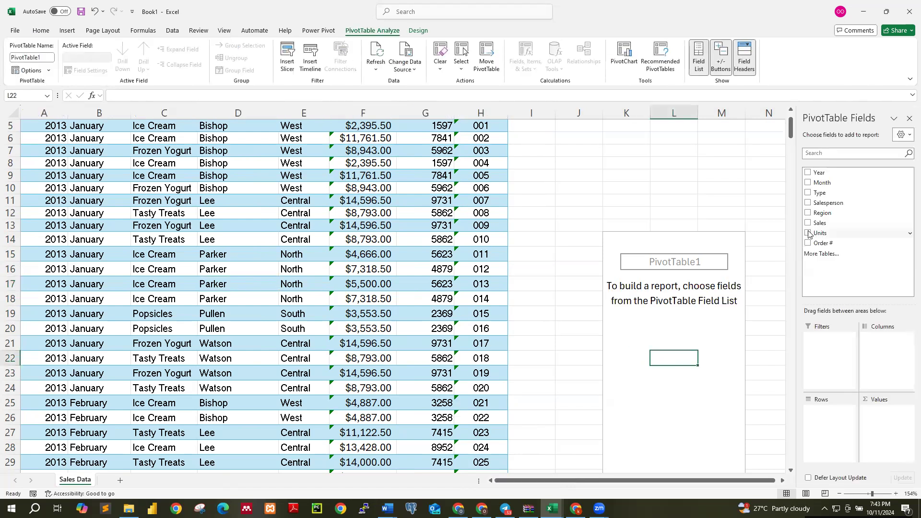
Add the Month field to the PivotTable's rows and compare it with the months in the source table.
{"action": "scroll", "coordinate": [192, 277], "scroll_direction": "up", "scroll_amount": 2}
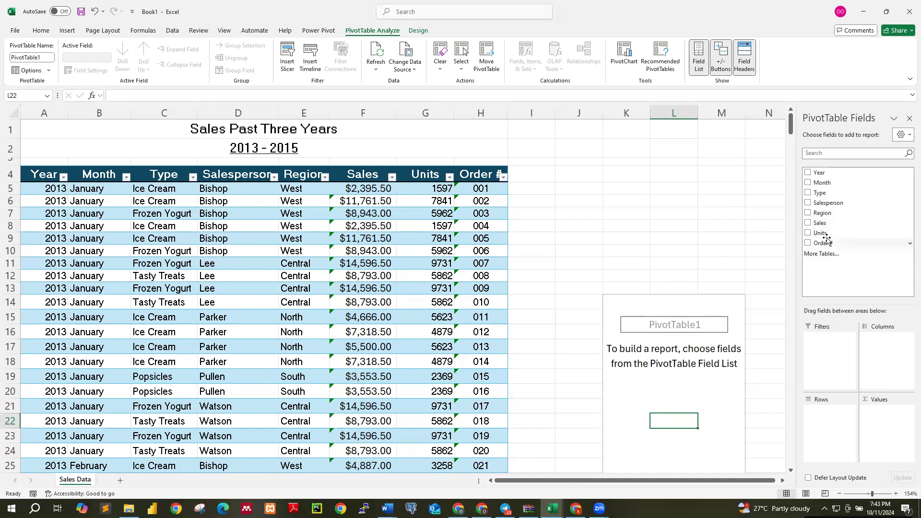
{"action": "left_click_drag", "start_coordinate": [822, 184], "coordinate": [823, 416]}
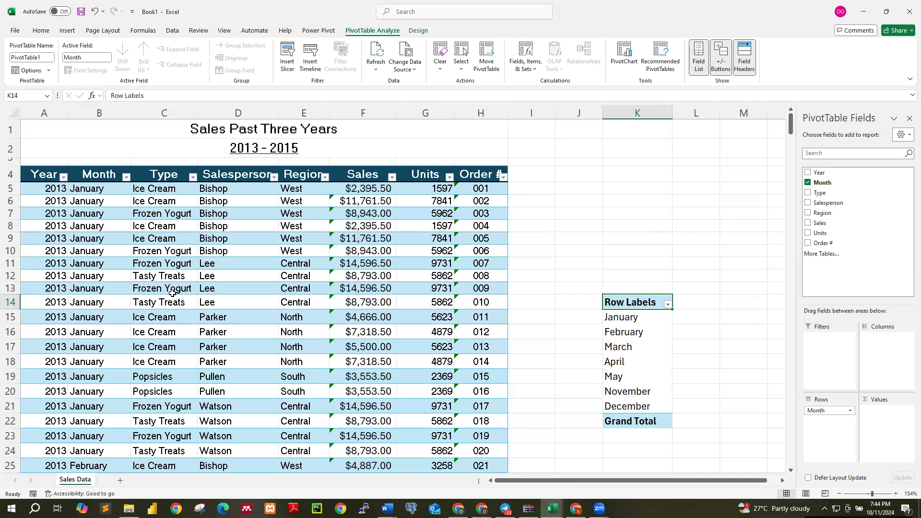
{"action": "scroll", "coordinate": [172, 292], "scroll_direction": "down", "scroll_amount": 5}
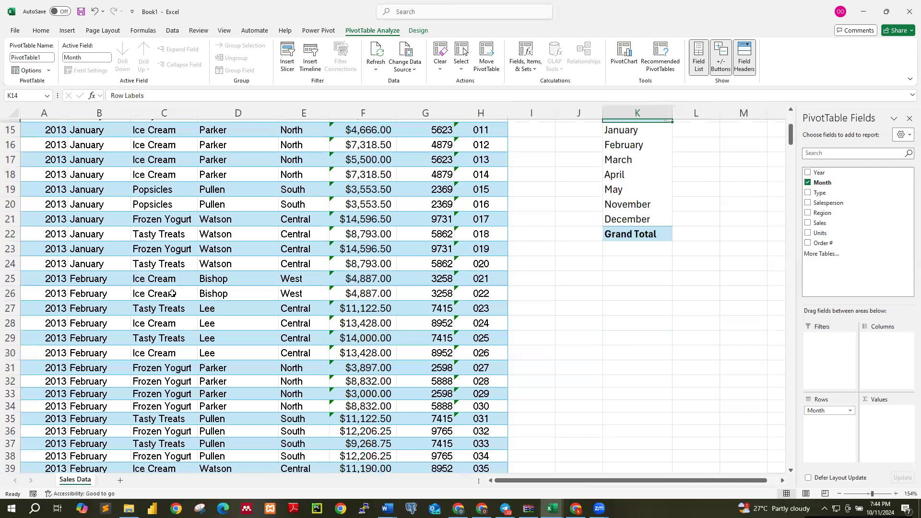
{"action": "scroll", "coordinate": [172, 294], "scroll_direction": "down", "scroll_amount": 4}
{"action": "scroll", "coordinate": [172, 293], "scroll_direction": "up", "scroll_amount": 9}
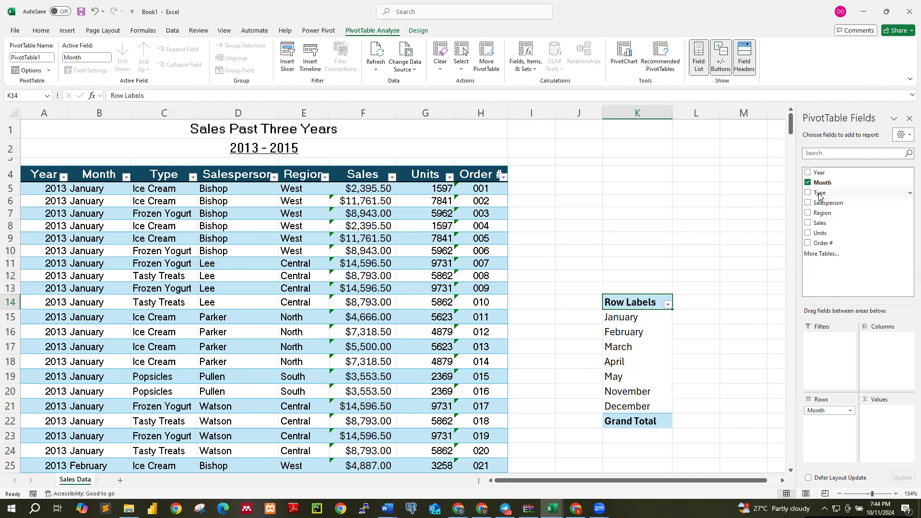
Add the Type field to the PivotTable's columns and the Sales field to its values.
{"action": "left_click_drag", "start_coordinate": [819, 196], "coordinate": [881, 340]}
{"action": "left_click_drag", "start_coordinate": [658, 481], "coordinate": [695, 483]}
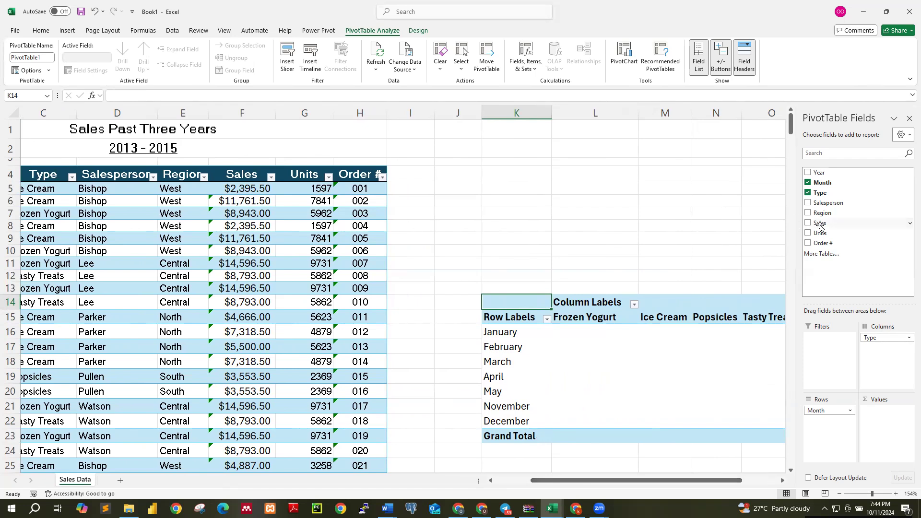
{"action": "left_click_drag", "start_coordinate": [820, 227], "coordinate": [875, 417]}
{"action": "left_click_drag", "start_coordinate": [609, 481], "coordinate": [641, 485]}
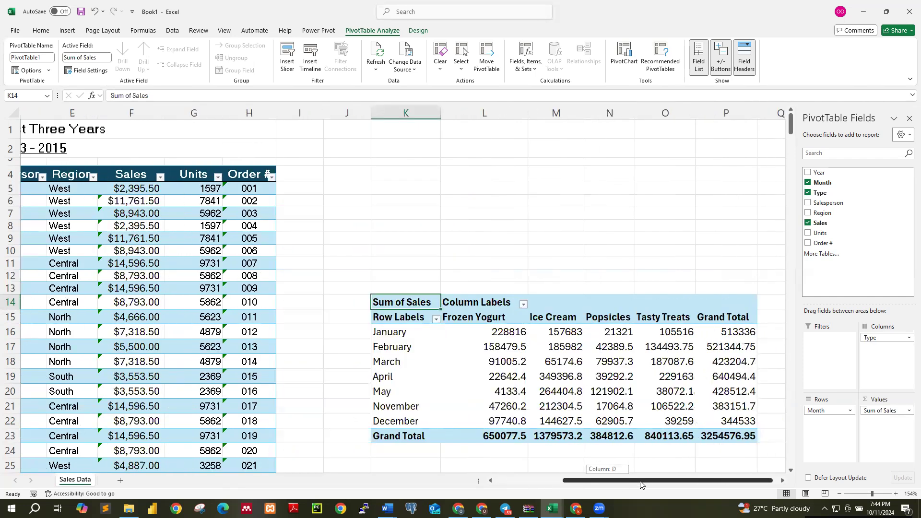
Look through the source sales table down to the 2015 records and return to its beginning.
{"action": "left_click_drag", "start_coordinate": [642, 484], "coordinate": [574, 484]}
{"action": "left_click_drag", "start_coordinate": [791, 129], "coordinate": [775, 375]}
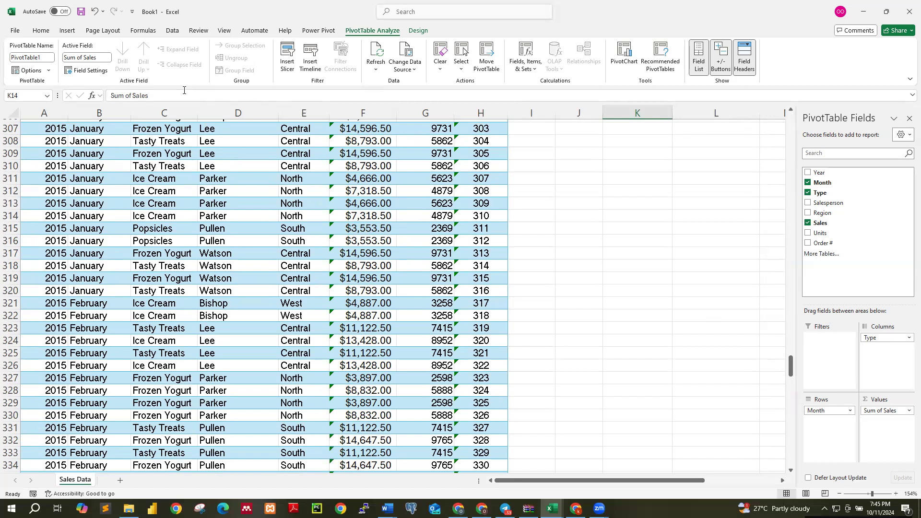
{"action": "left_click_drag", "start_coordinate": [791, 372], "coordinate": [792, 129]}
Examine the PivotTable's January sales by product type, the January grand total and the Frozen Yogurt grand total.
{"action": "left_click_drag", "start_coordinate": [630, 482], "coordinate": [689, 475]}
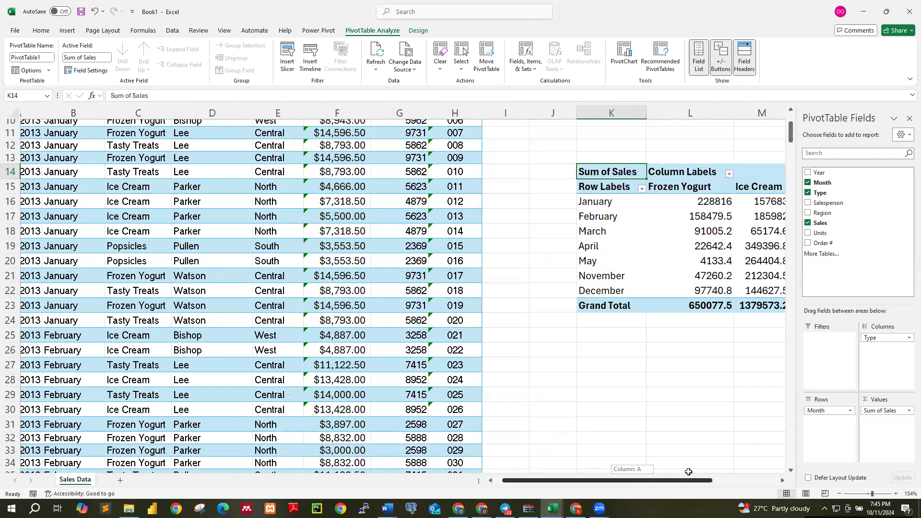
{"action": "scroll", "coordinate": [689, 471], "scroll_direction": "right", "scroll_amount": 3}
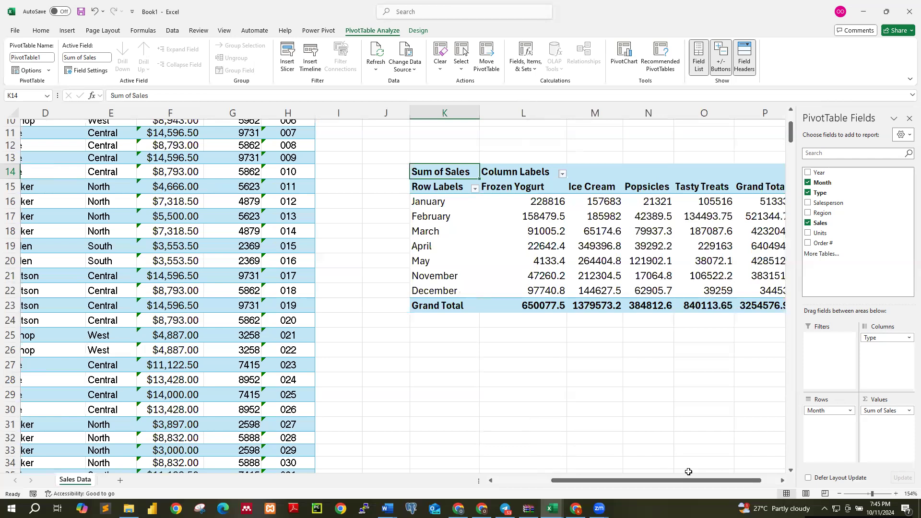
{"action": "left_click_drag", "start_coordinate": [699, 482], "coordinate": [722, 480]}
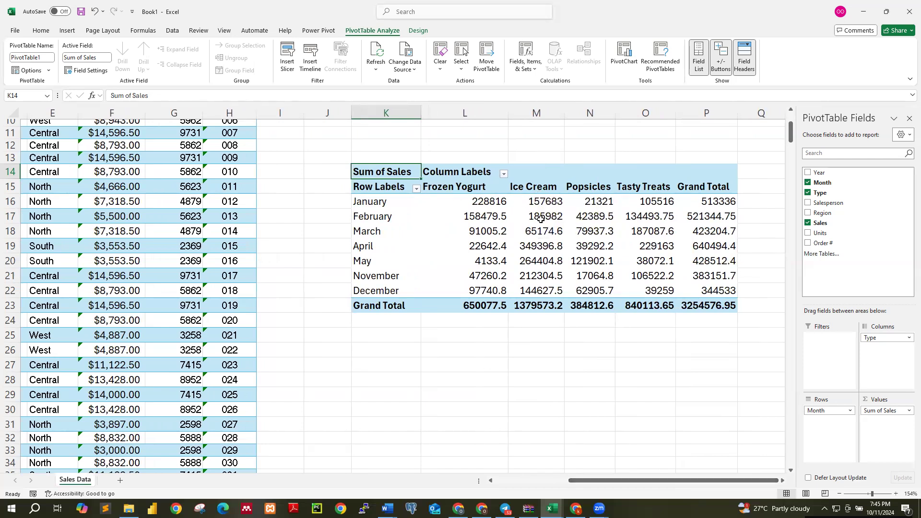
{"action": "mouse_move", "coordinate": [541, 219]}
{"action": "left_click", "coordinate": [670, 203]}
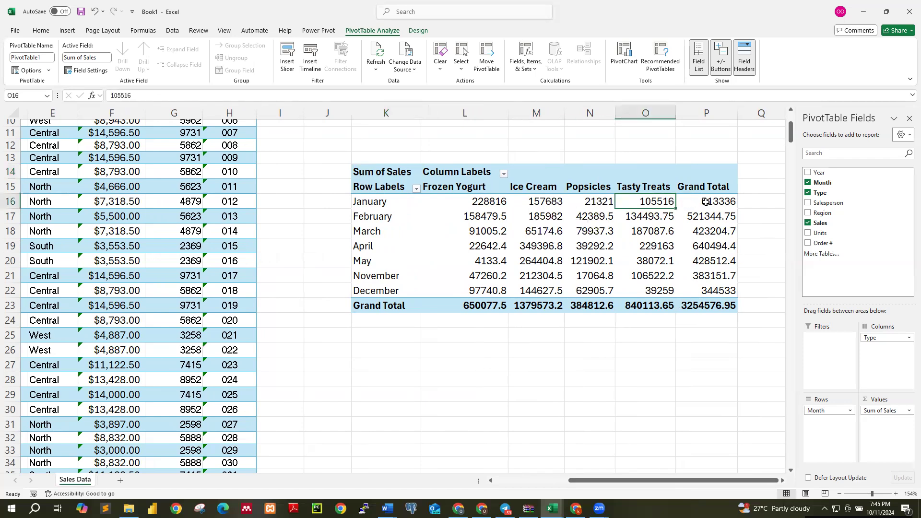
{"action": "left_click", "coordinate": [709, 201]}
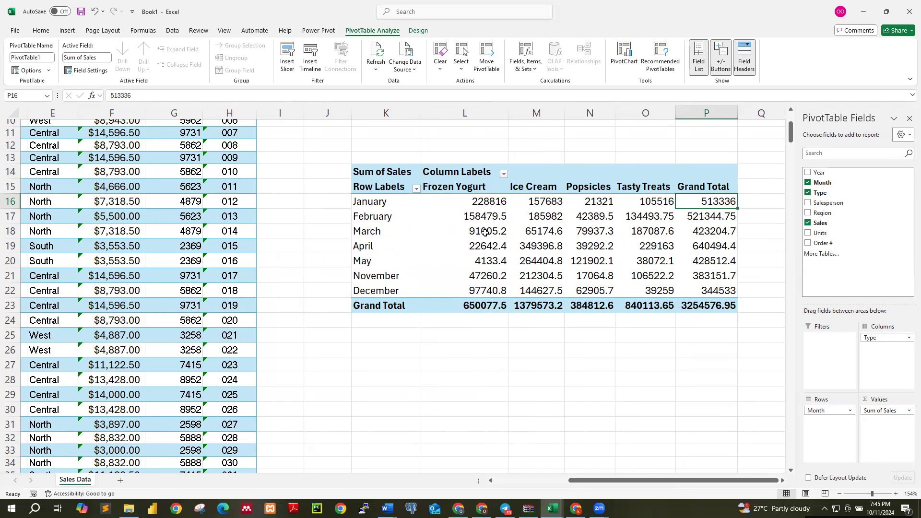
{"action": "left_click", "coordinate": [484, 204]}
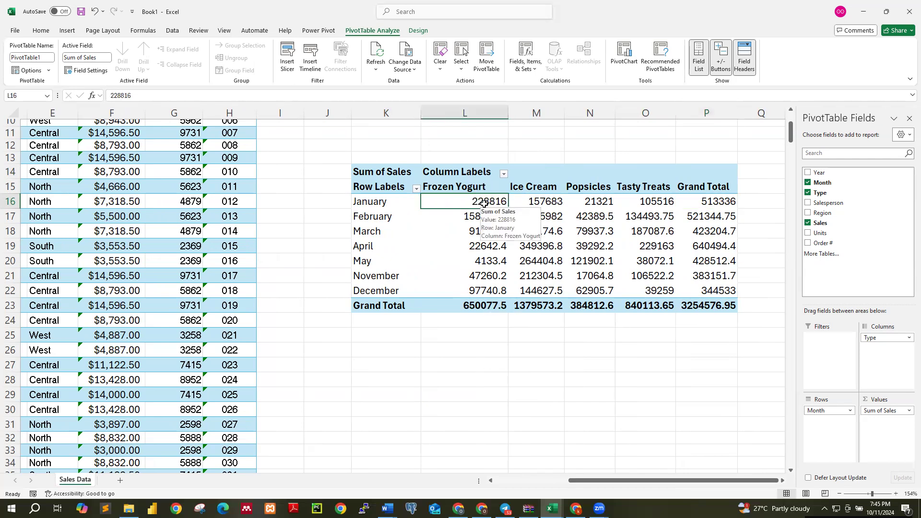
{"action": "left_click", "coordinate": [477, 307]}
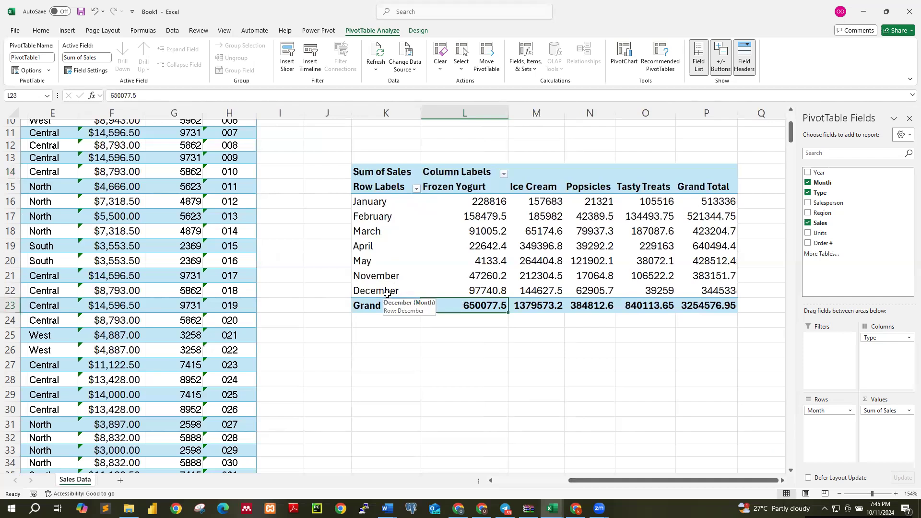
{"action": "left_click", "coordinate": [705, 202]}
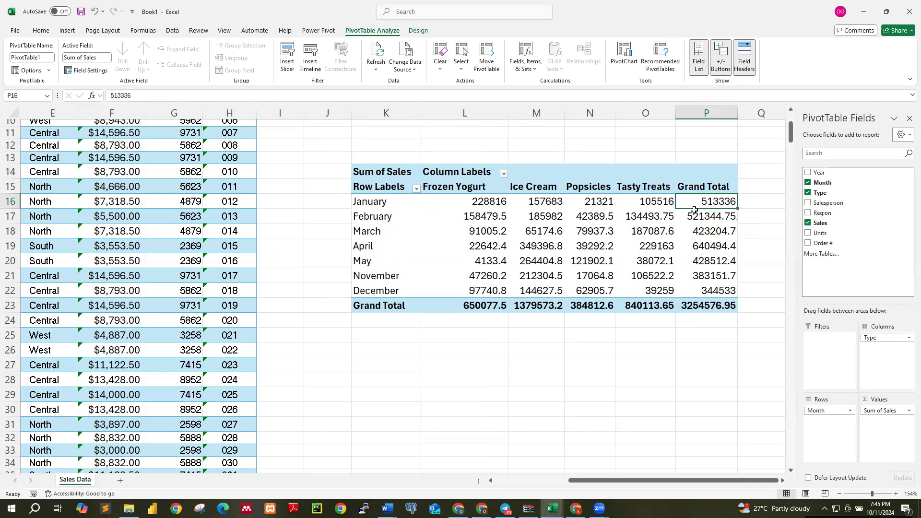
{"action": "mouse_move", "coordinate": [695, 204]}
Review the summarize-by and show-values-as calculation options of the Sum of Sales field without changing them.
{"action": "left_click", "coordinate": [908, 412]}
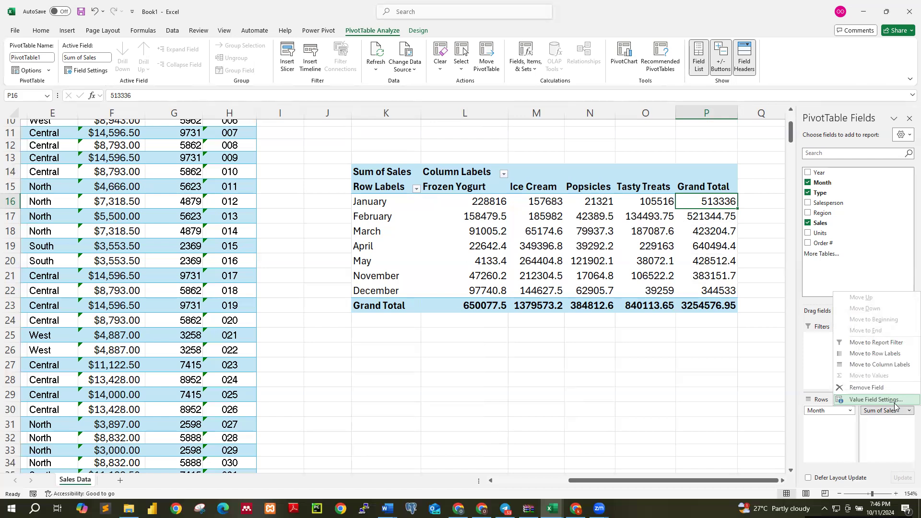
{"action": "left_click", "coordinate": [894, 402]}
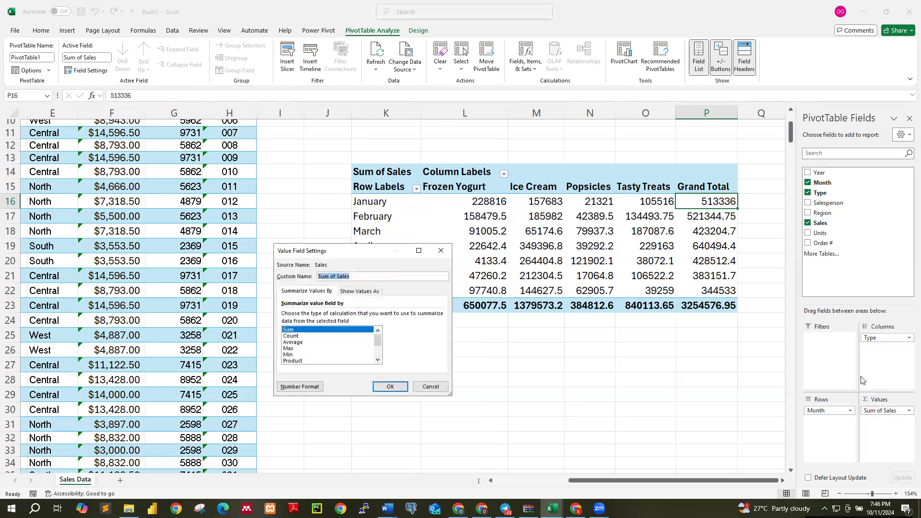
{"action": "left_click_drag", "start_coordinate": [370, 253], "coordinate": [405, 229]}
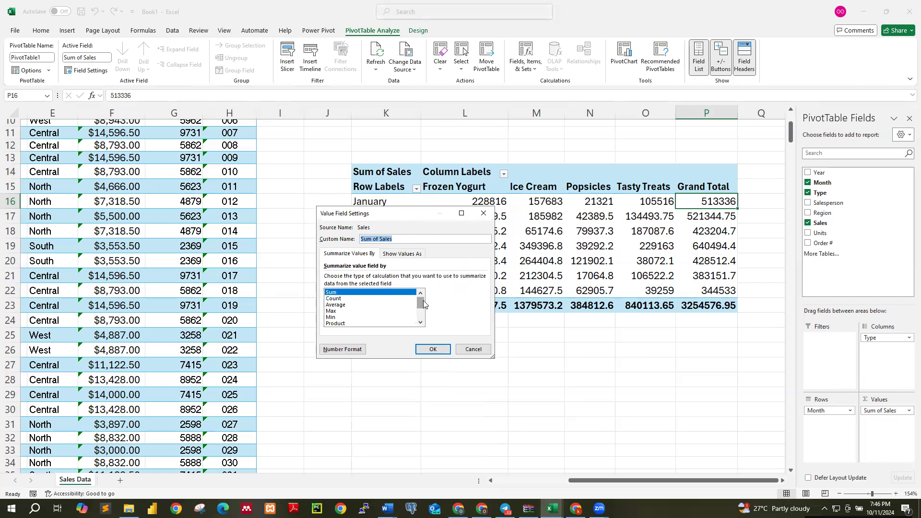
{"action": "mouse_move", "coordinate": [422, 302]}
{"action": "left_mouse_down"}
{"action": "mouse_move", "coordinate": [420, 317]}
{"action": "mouse_move", "coordinate": [425, 293]}
{"action": "left_mouse_up"}
{"action": "left_click", "coordinate": [404, 254]}
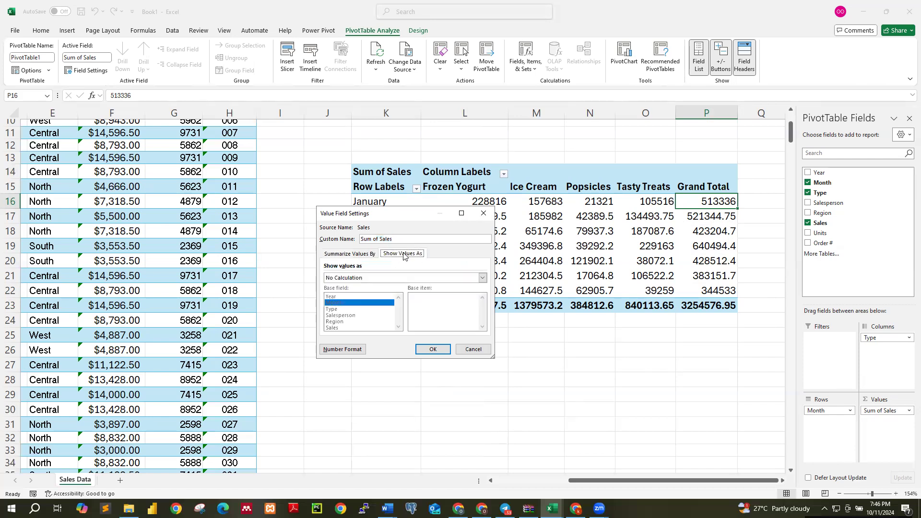
{"action": "left_click", "coordinate": [482, 278]}
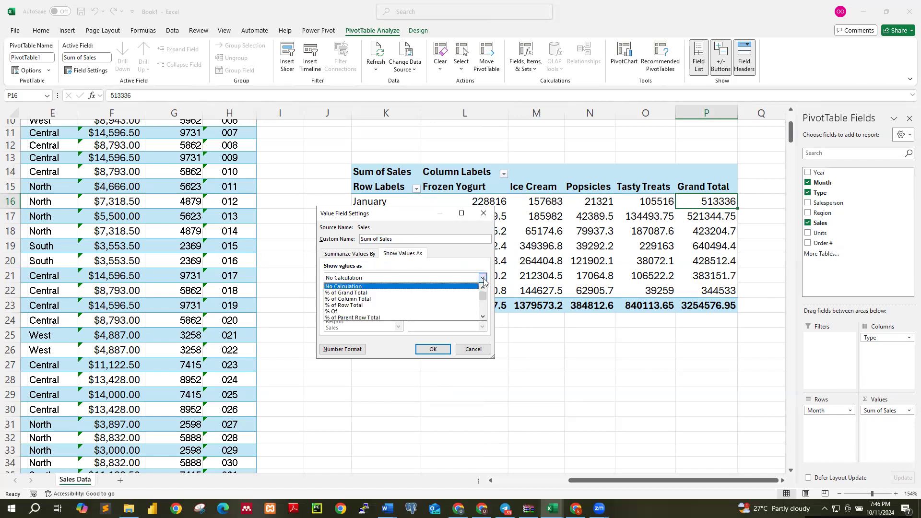
{"action": "left_click", "coordinate": [483, 279]}
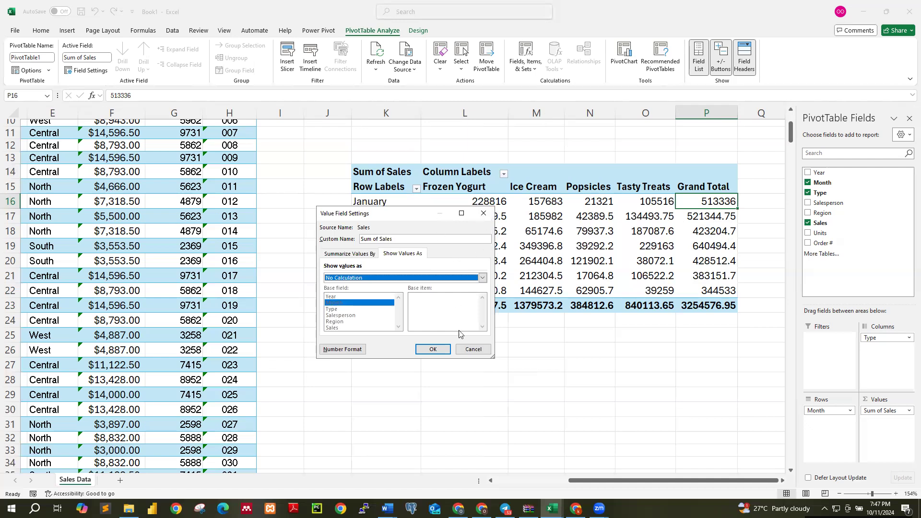
{"action": "left_click", "coordinate": [473, 349]}
{"action": "left_click", "coordinate": [499, 358]}
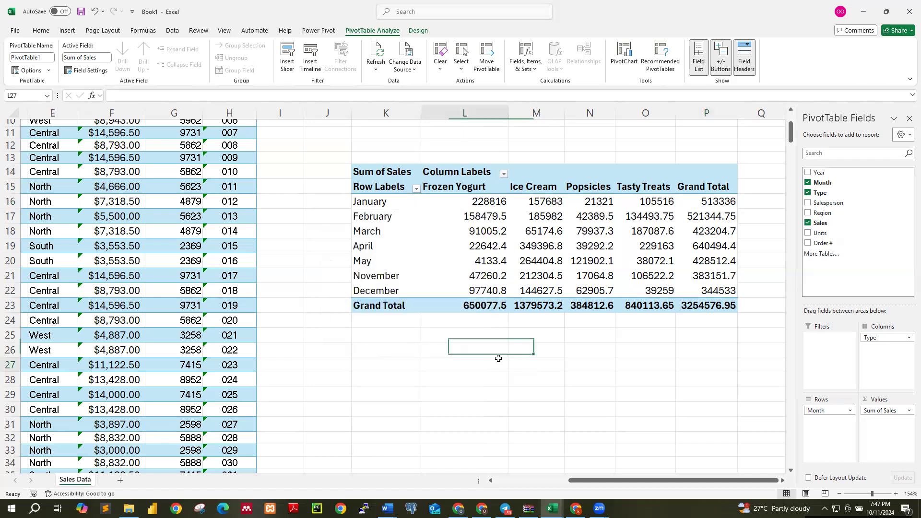